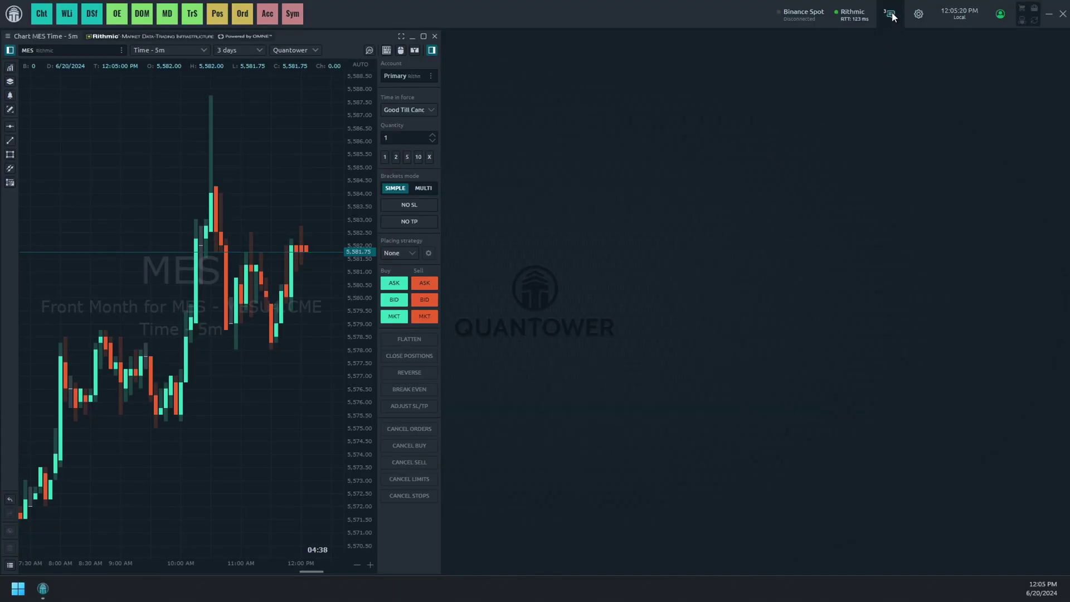
- Connect Binance Spot from its top-bar status item so it reads Connected
left_click(892, 13)
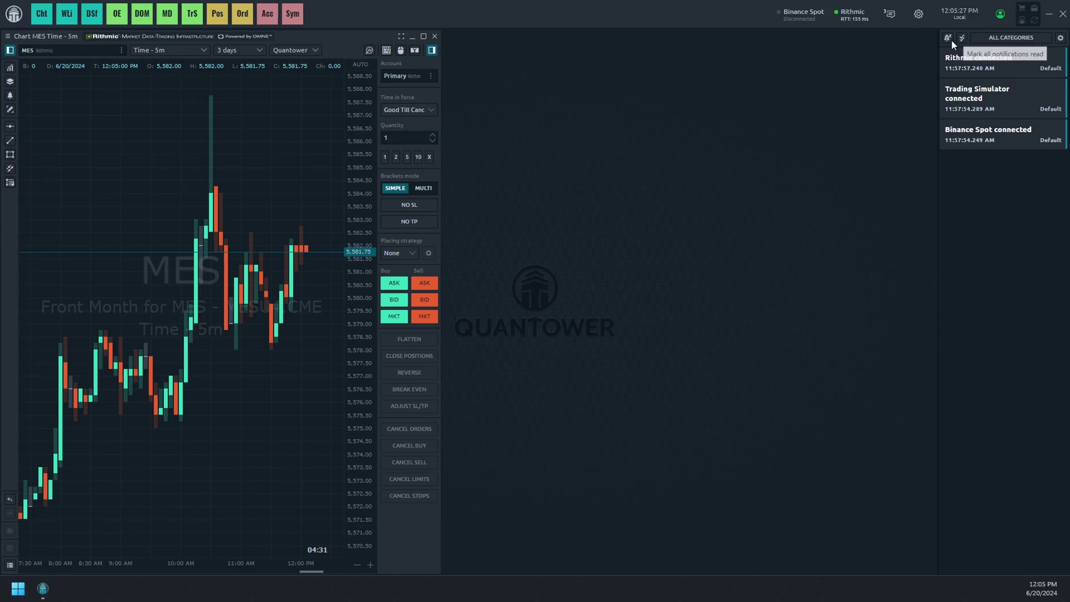
left_click(801, 11)
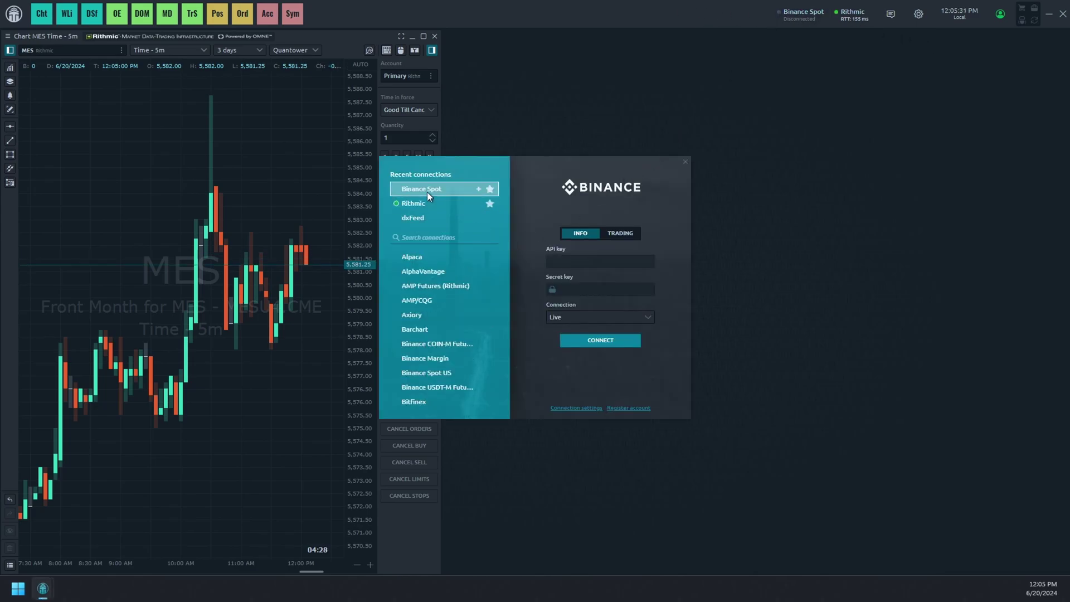
left_click(610, 341)
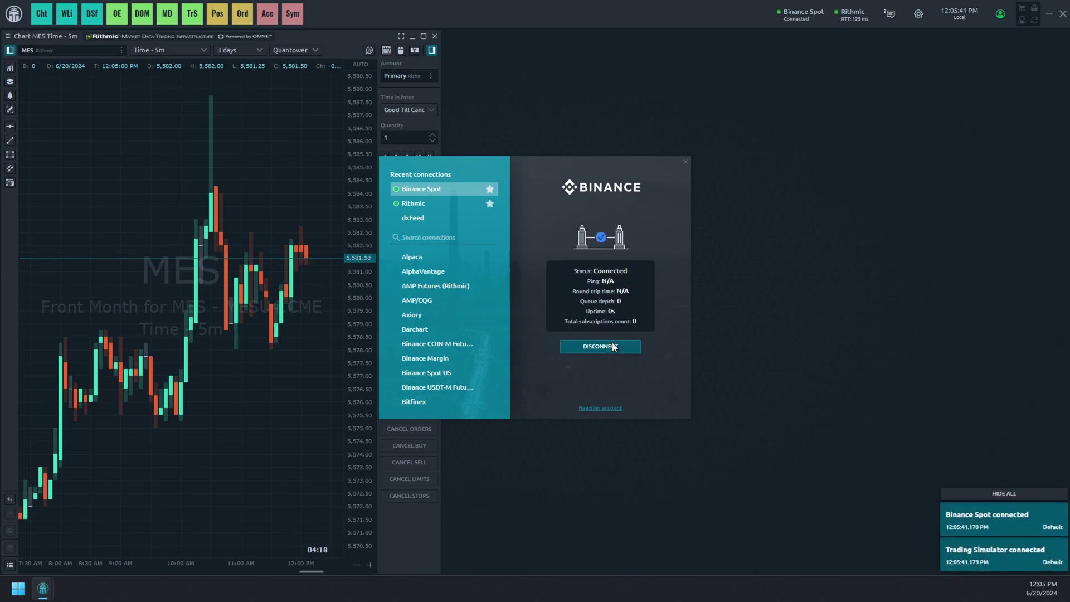
- Review the notification pop-up placement setting, leaving it at Bottom right
left_click(686, 162)
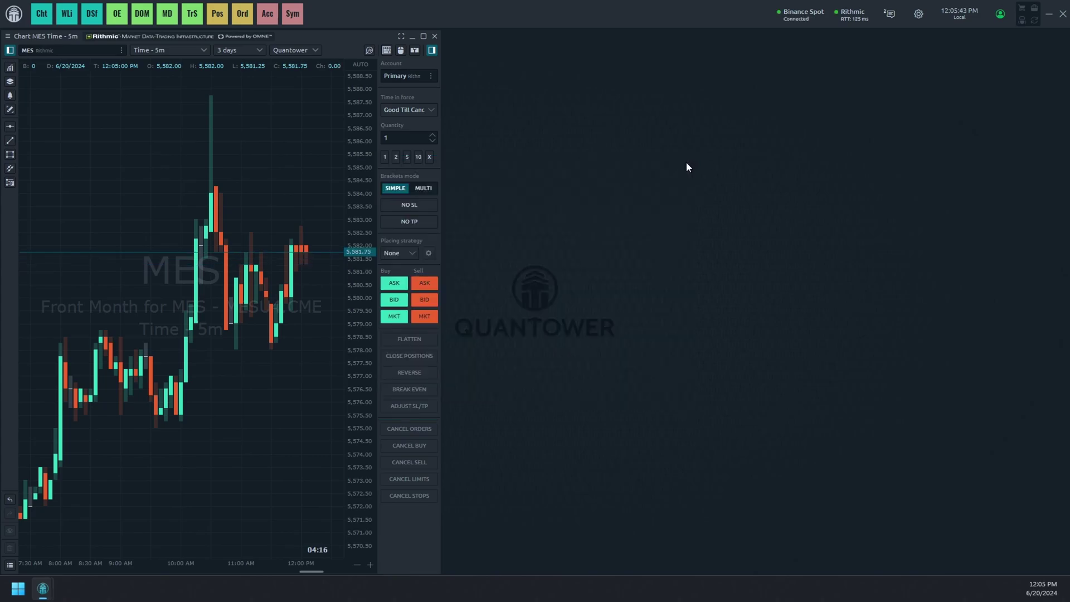
left_click(893, 21)
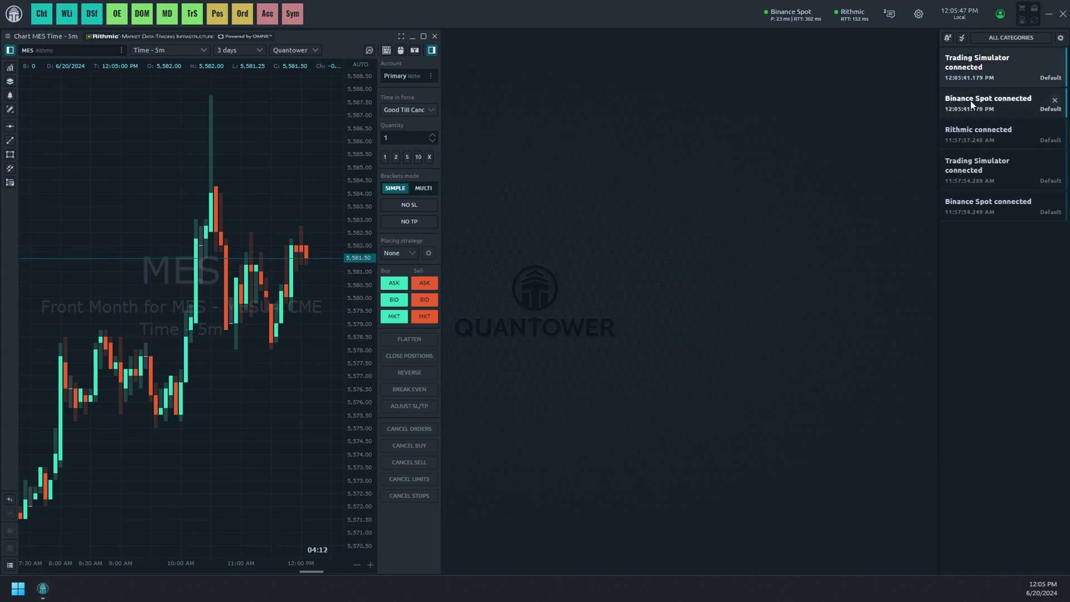
left_click(1061, 39)
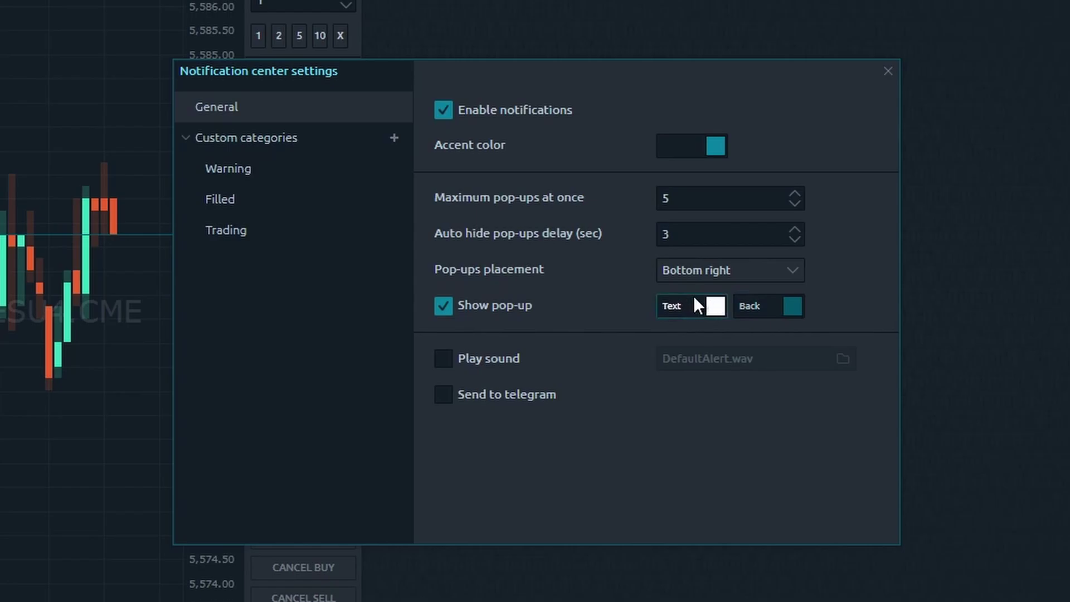
left_click(791, 269)
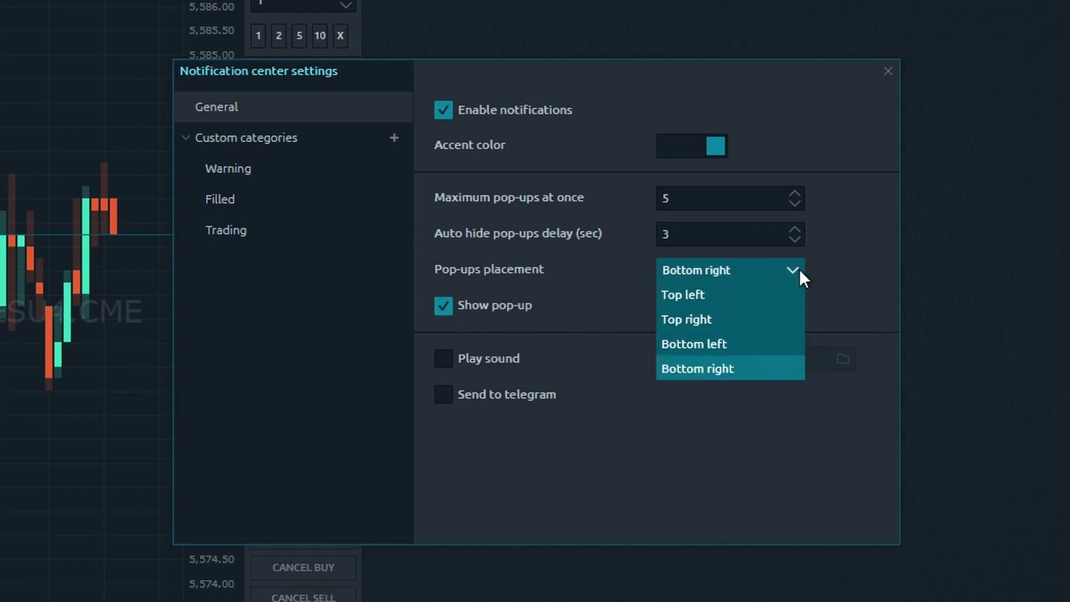
left_click(796, 269)
left_click(796, 269)
left_click(796, 269)
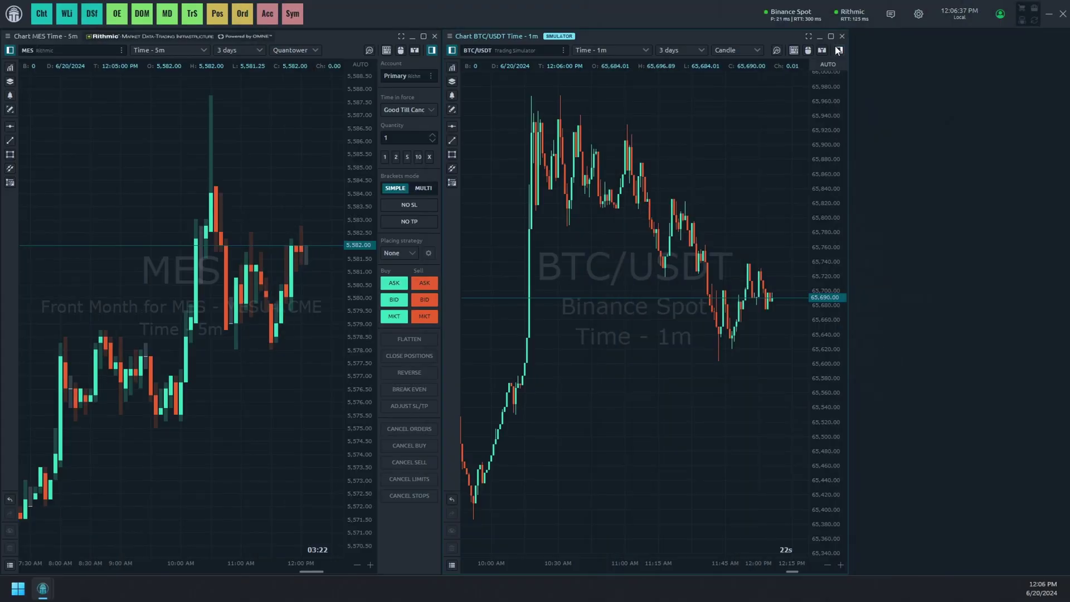
- Place a 0.00001 BTC/USDT buy limit at 65,618.62 from the chart and check notifications
left_click(837, 49)
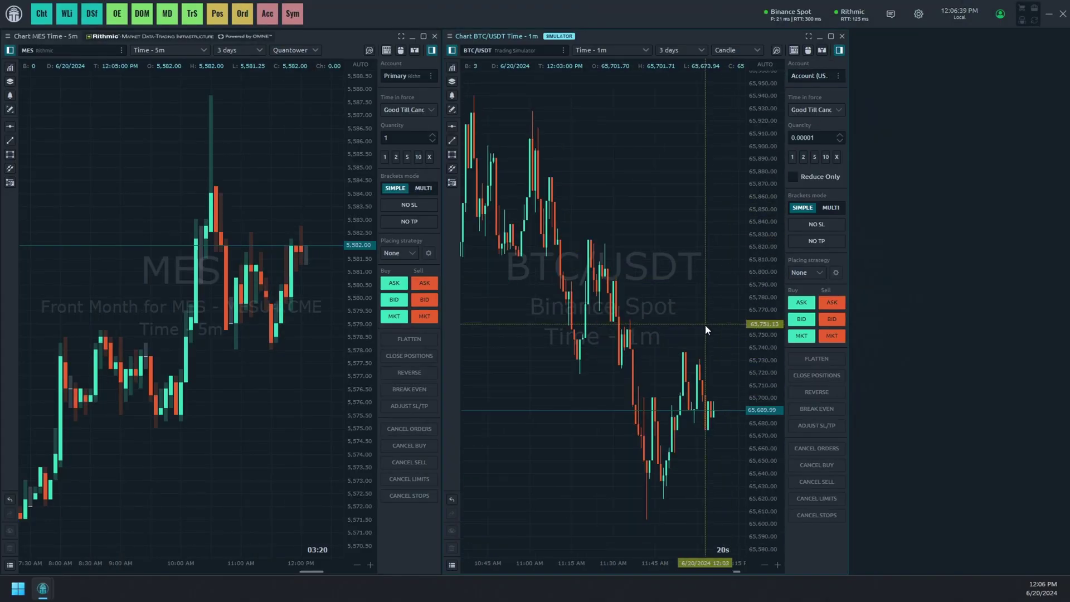
scroll(705, 329, "up", 5)
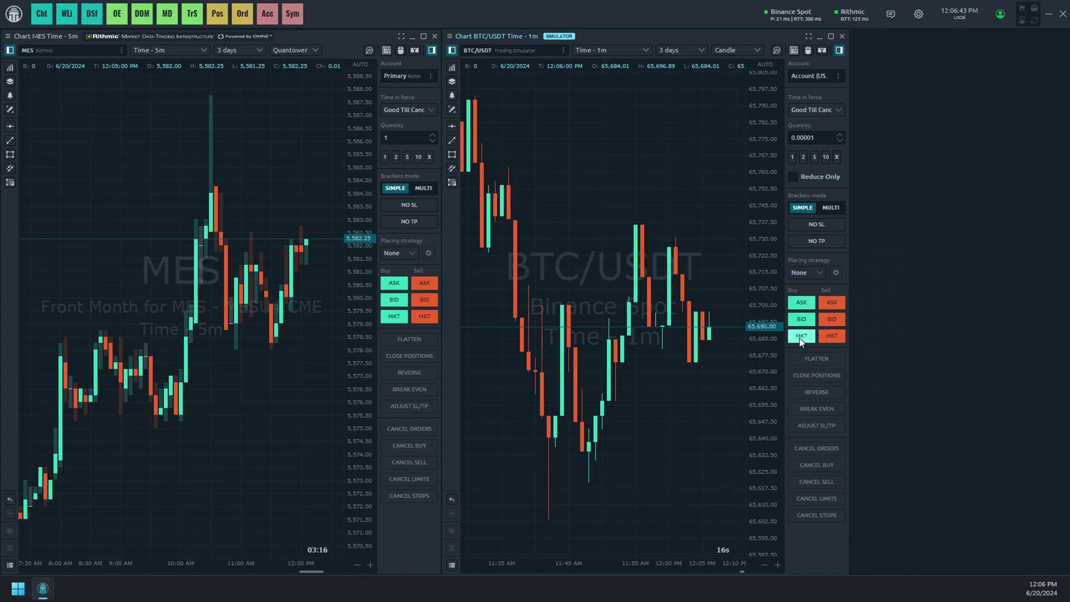
left_click(810, 52)
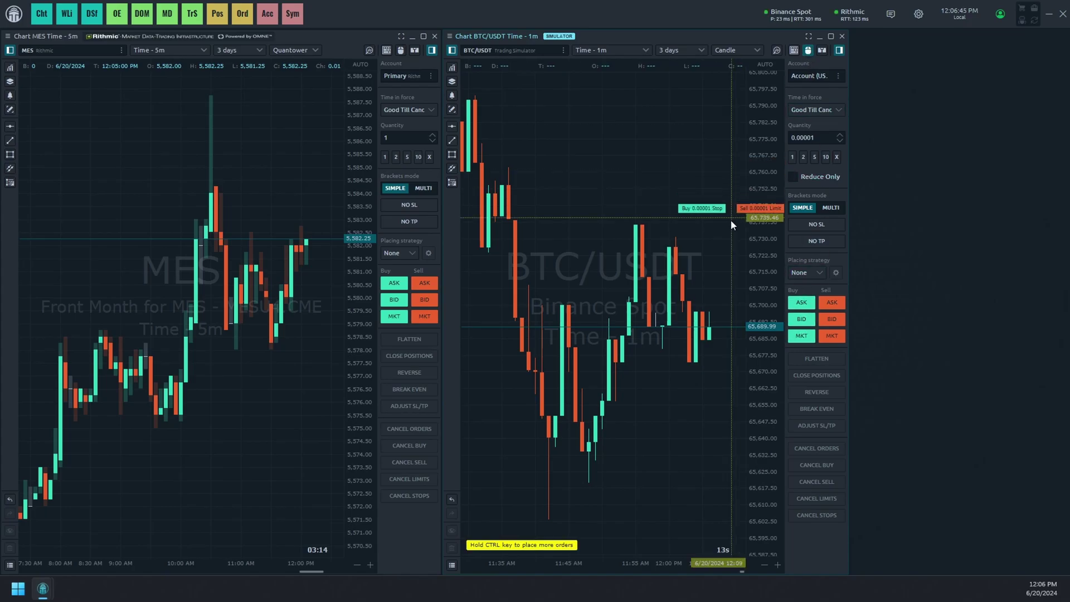
left_click(664, 485)
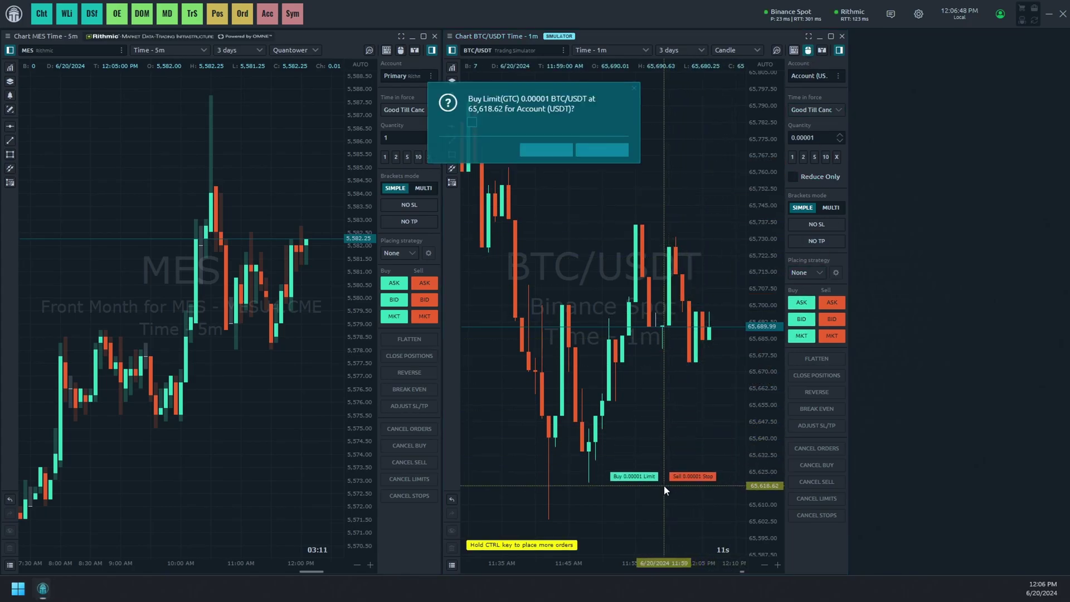
left_click(561, 152)
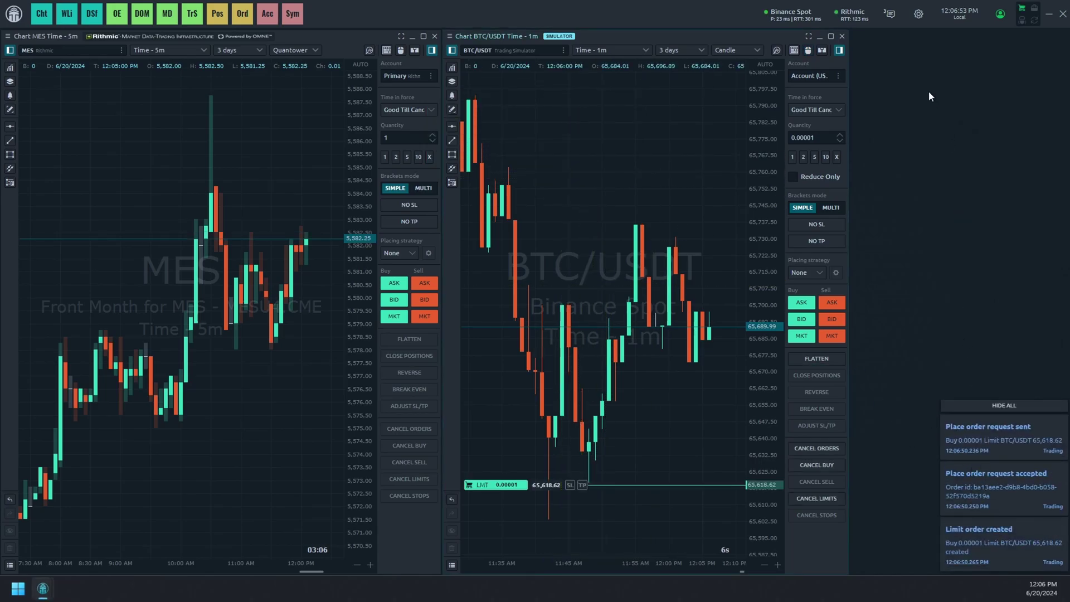
left_click(889, 15)
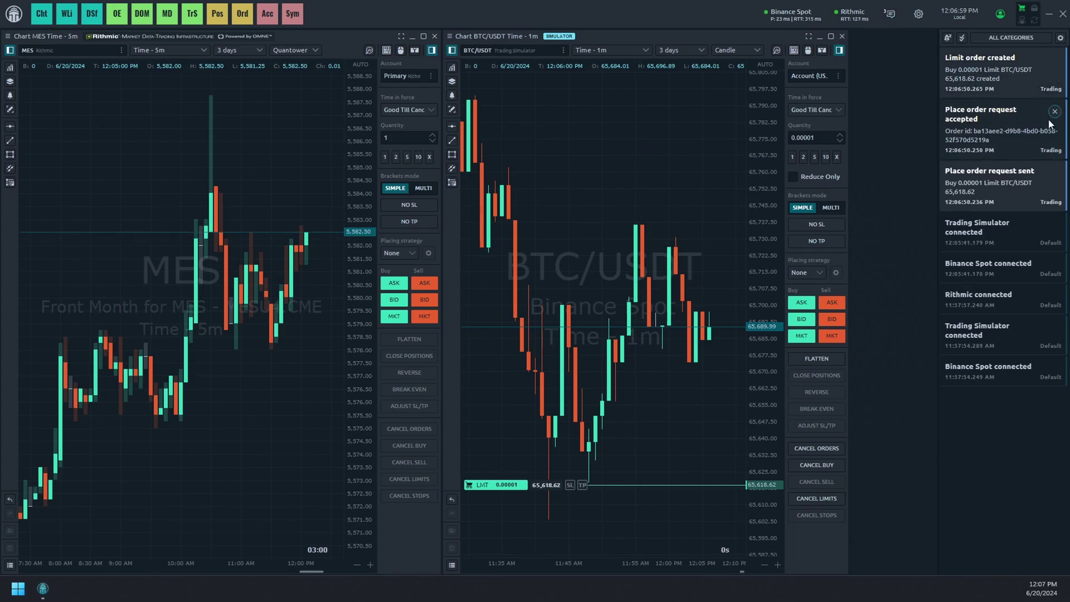
left_click(1016, 39)
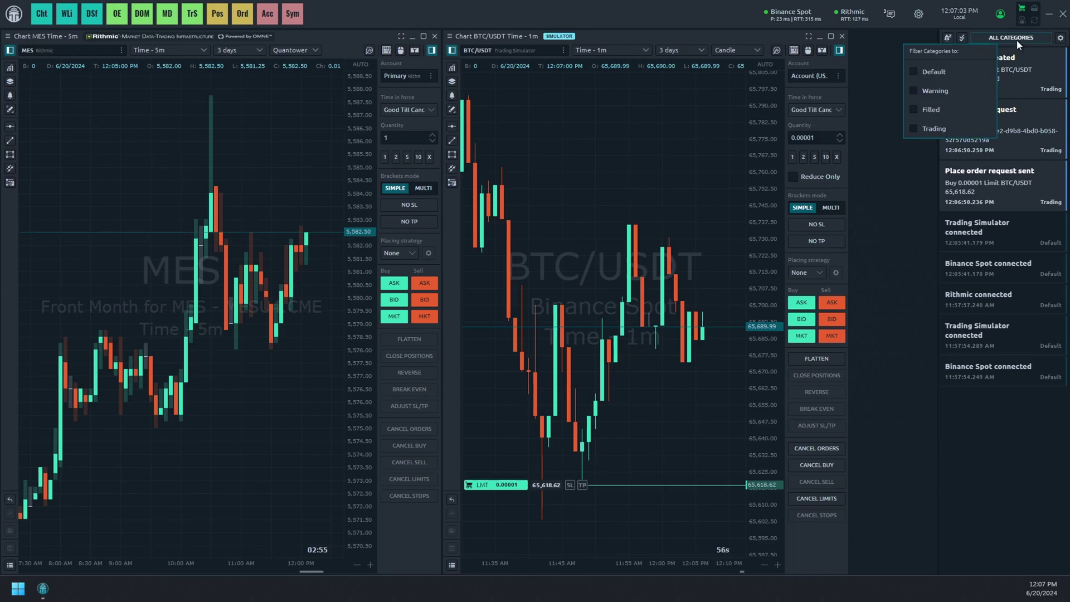
left_click(1061, 39)
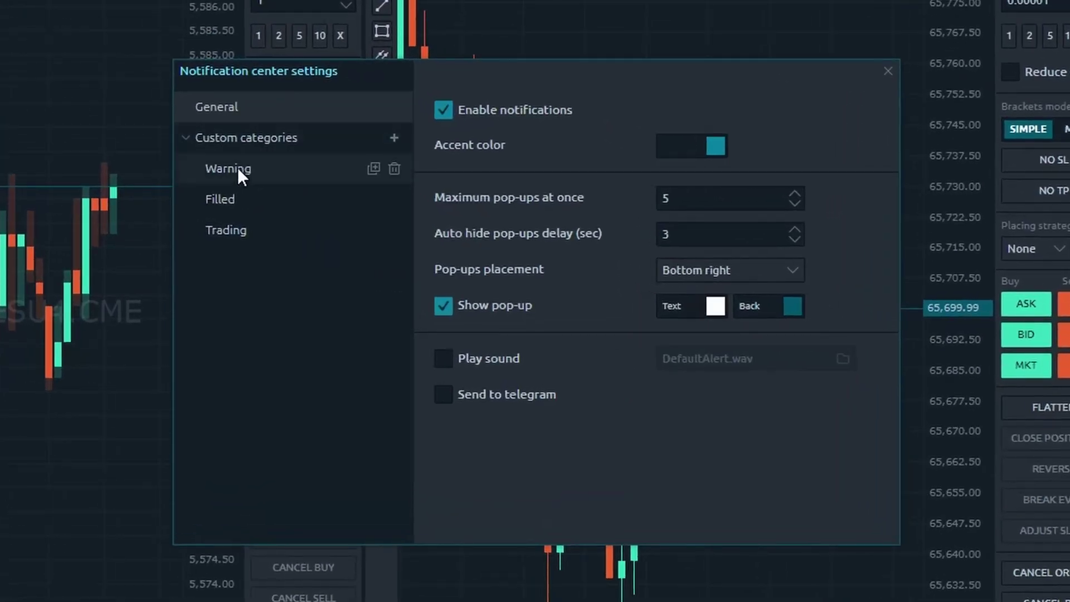
left_click(236, 228)
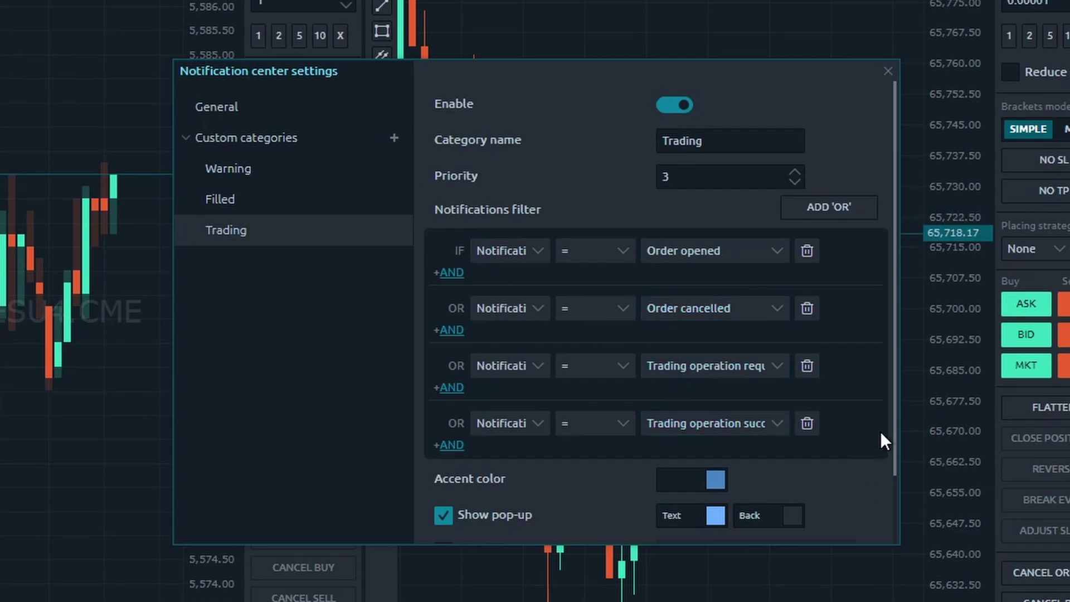
left_click_drag(894, 386, 886, 490)
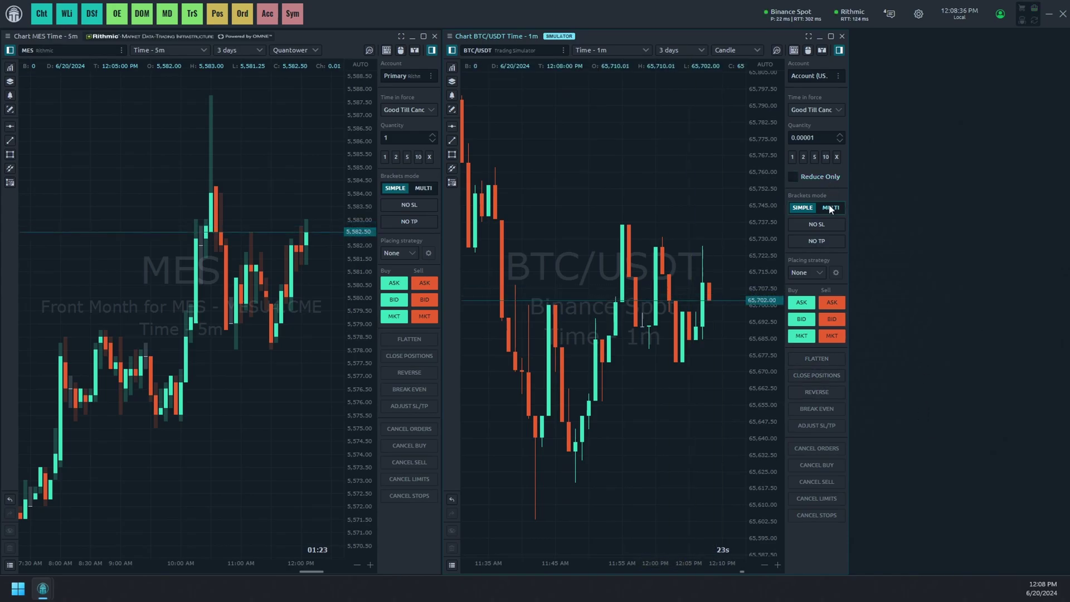
- Switch BTC/USDT to the Iceberg placing strategy and try a buy limit, dismissing the DisplayQty error
left_click(810, 273)
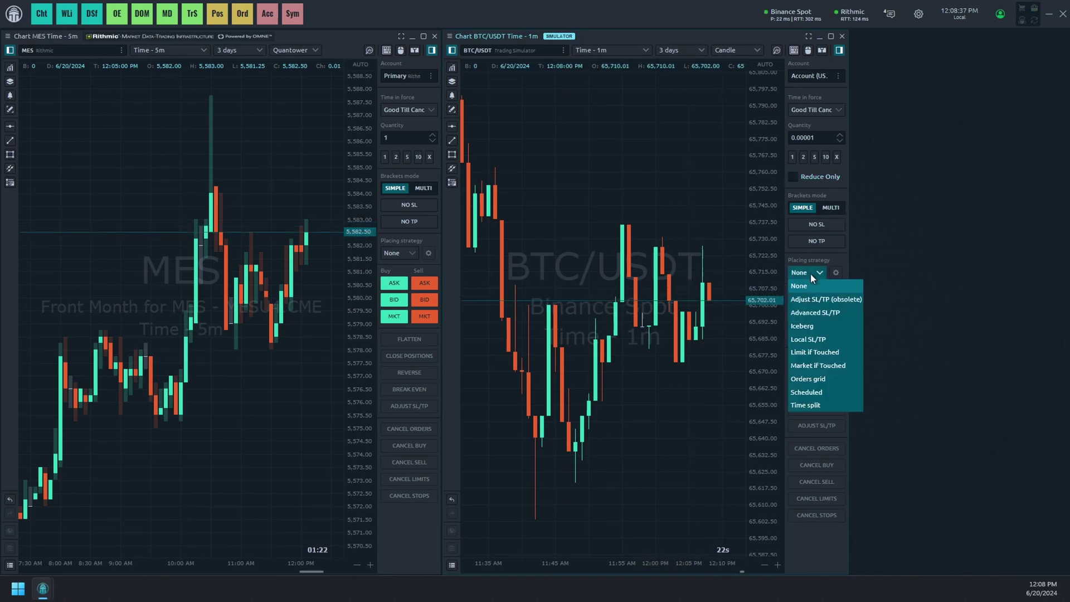
left_click(820, 322)
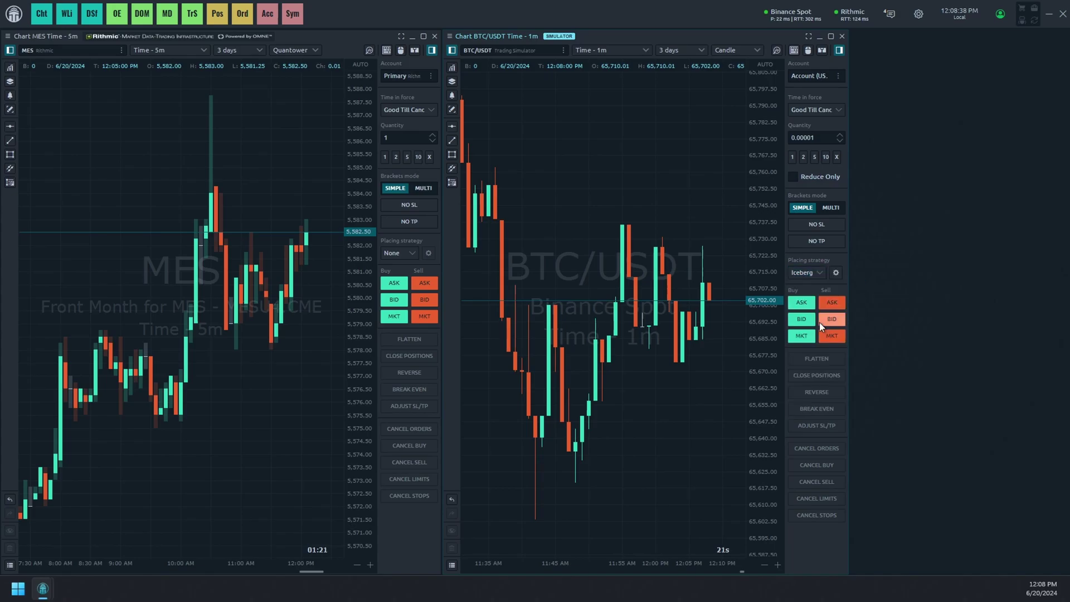
left_click(809, 50)
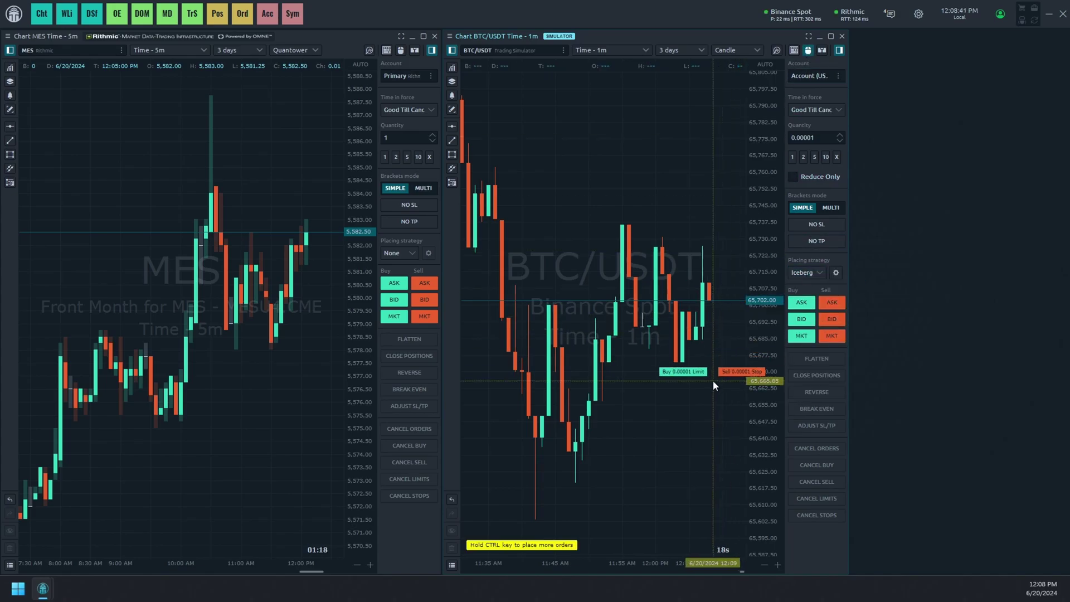
left_click(707, 423)
left_click(544, 147)
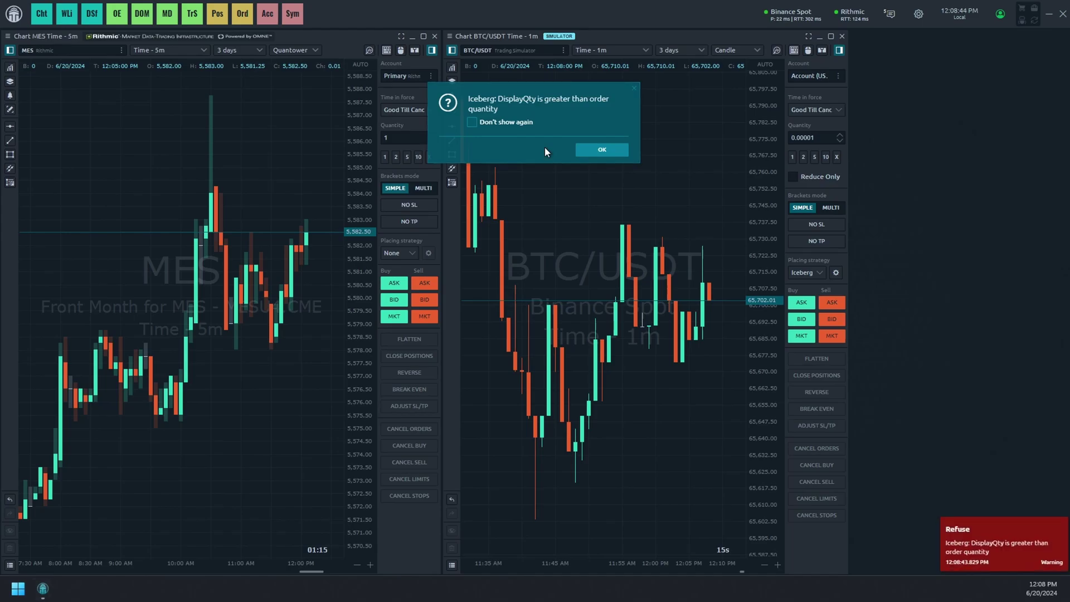
left_click(603, 150)
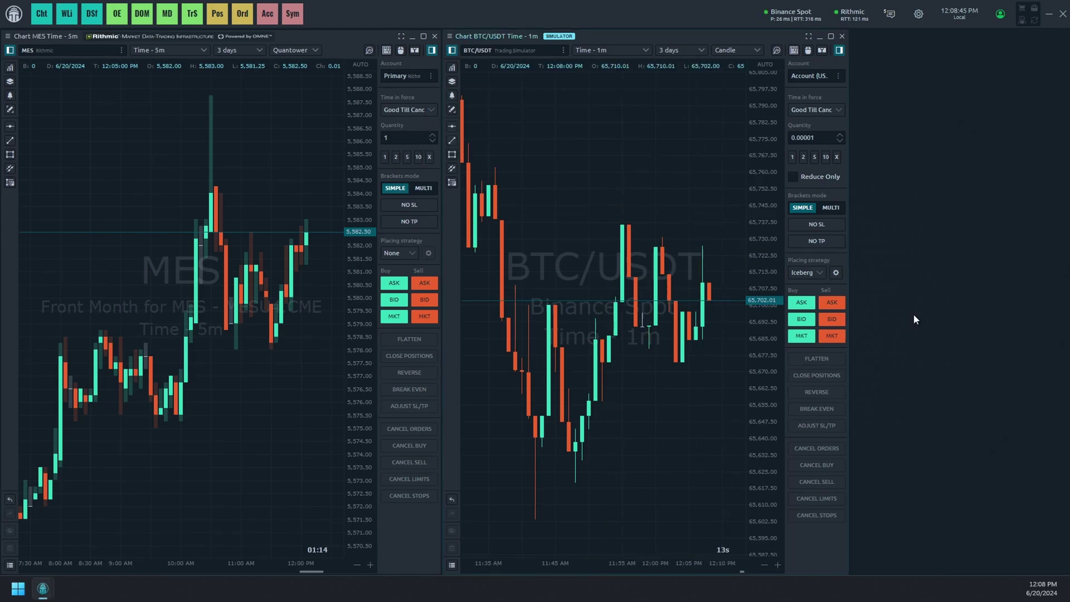
left_click(890, 14)
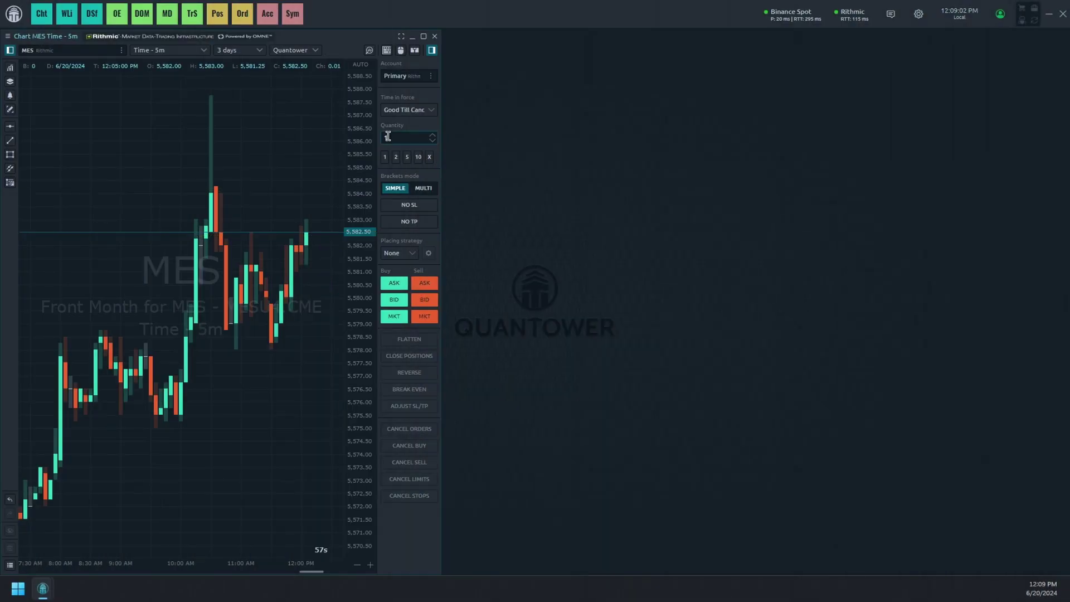
- Place a 1-lot MES buy limit at 5,576.00 and review its order notifications
left_click(400, 50)
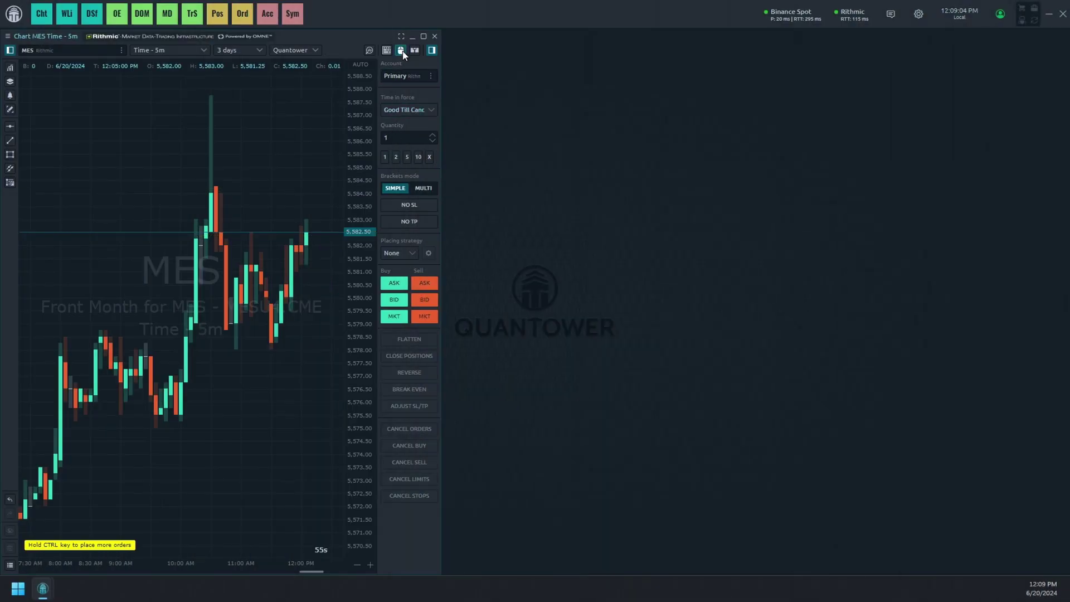
left_click(301, 403)
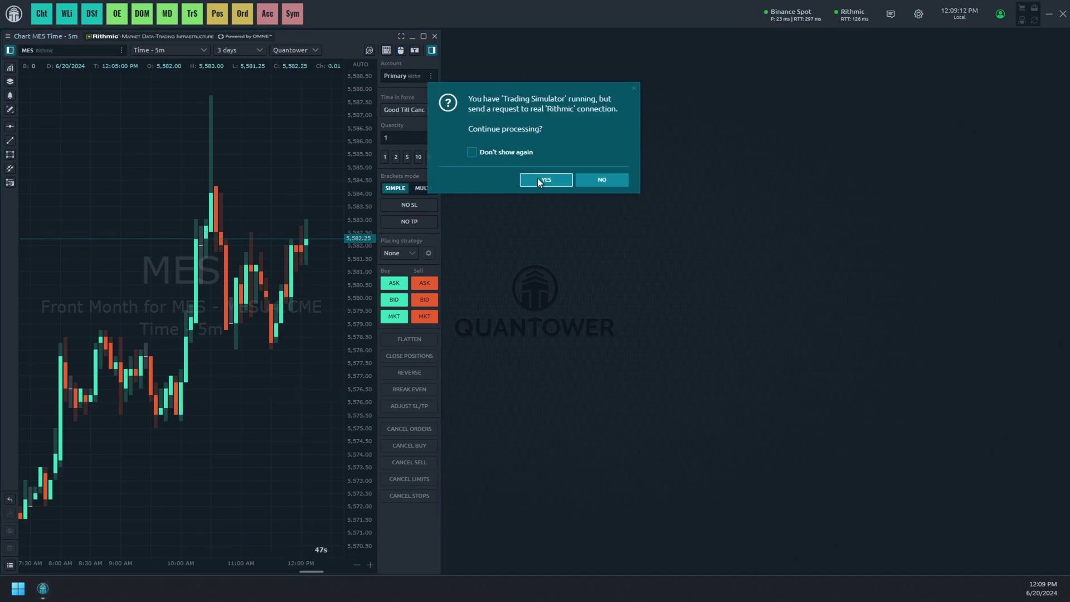
left_click(537, 181)
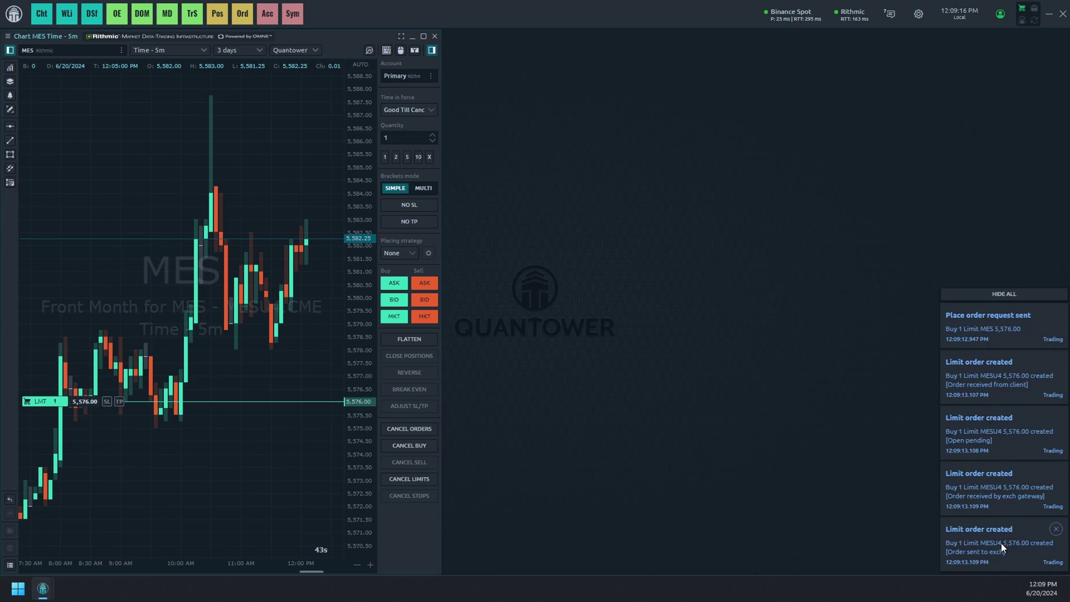
left_click(892, 17)
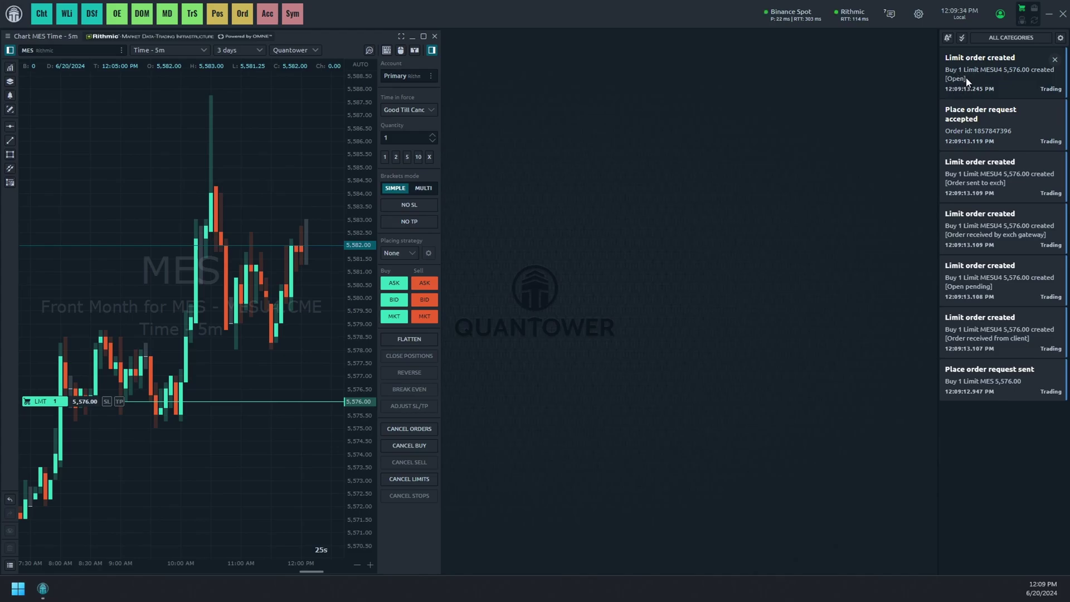
left_click(1063, 43)
- Add a custom category 'Open yellow' with the condition Message contains [Open]
left_click_drag(584, 178, 734, 158)
left_click(599, 193)
left_click(814, 194)
type("Open yellow")
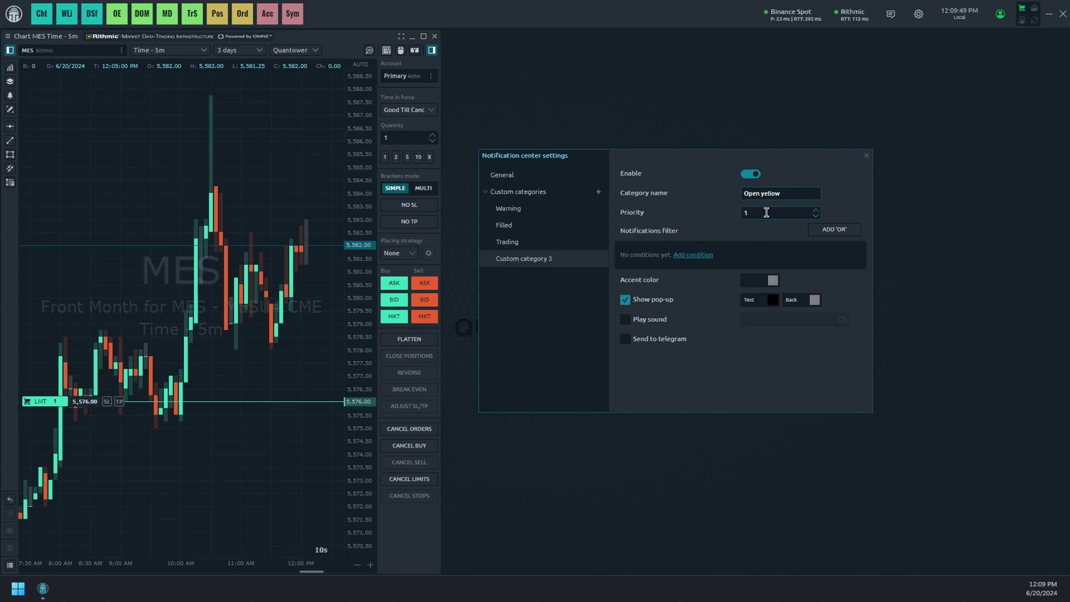
left_click(694, 255)
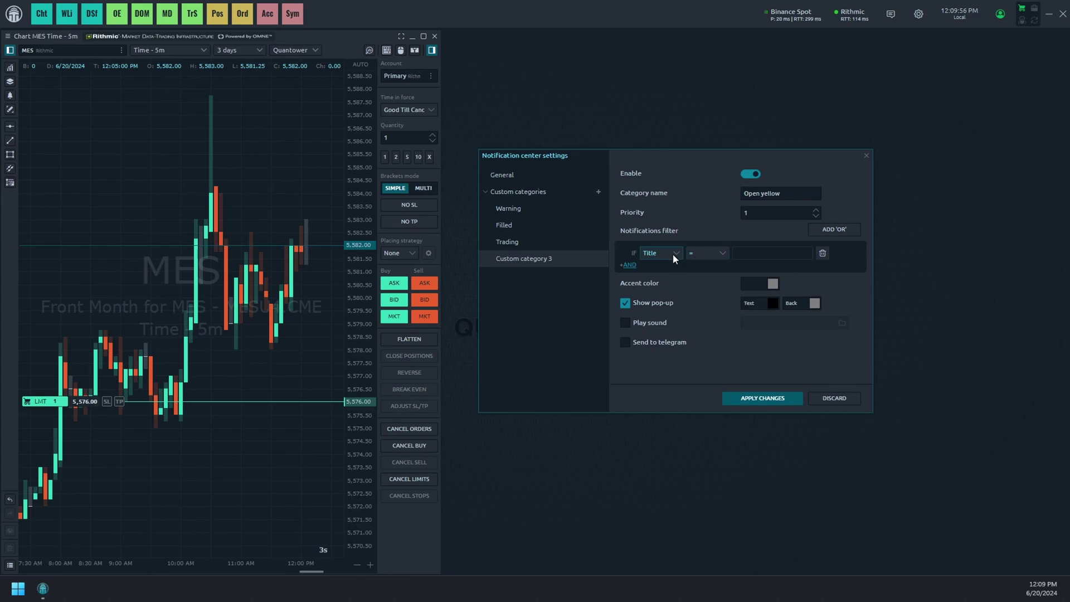
left_click(720, 253)
left_click(707, 269)
left_click(747, 253)
type("[Open]")
- Give the category a yellow accent, yellow pop-up text and dark background, then apply
left_click(774, 284)
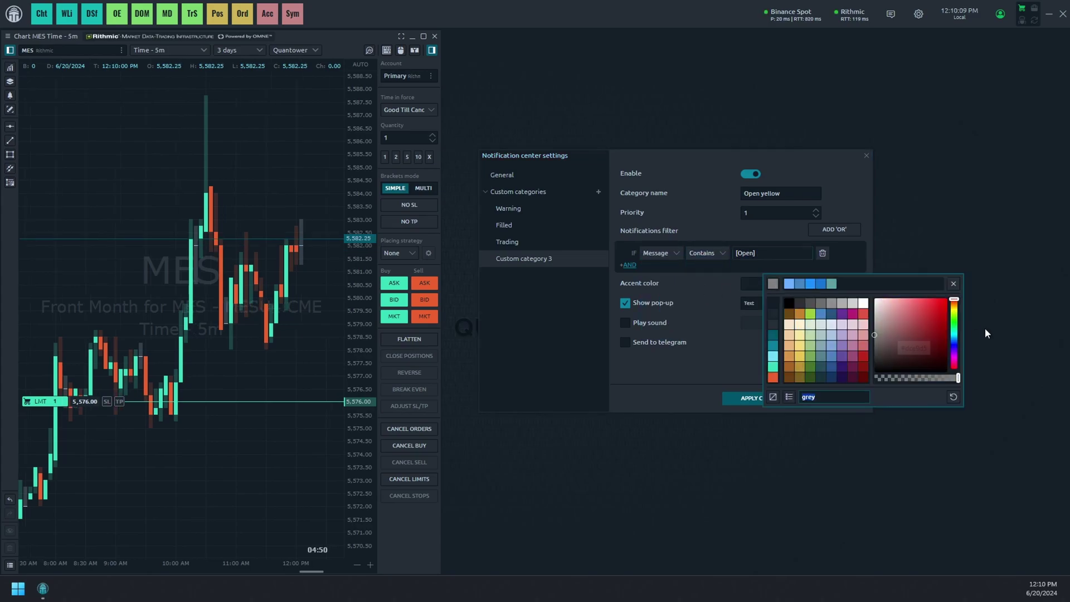
left_click(955, 315)
left_click(946, 301)
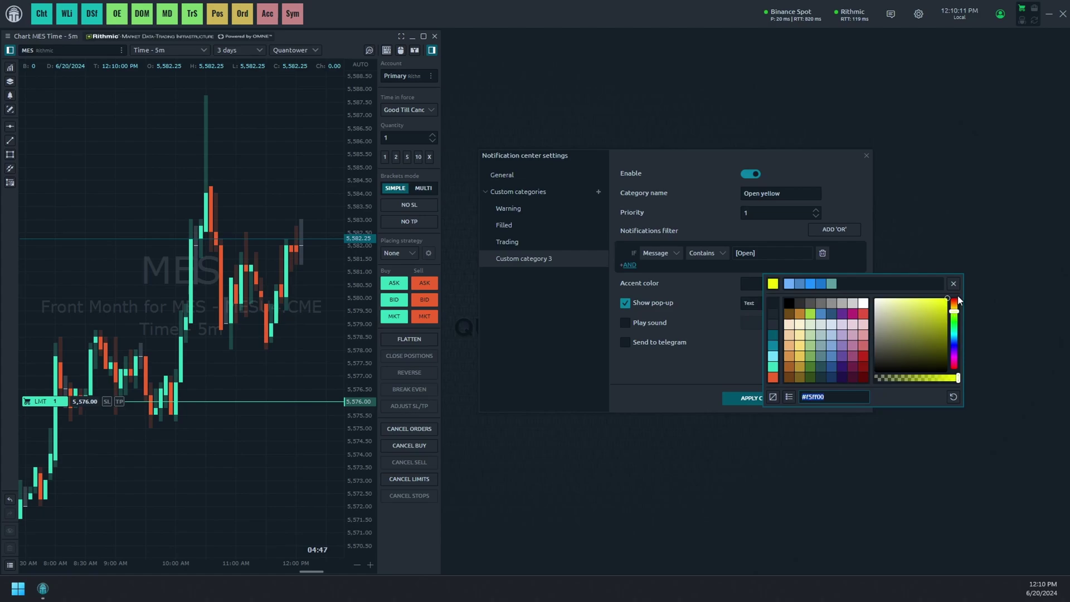
left_click(703, 279)
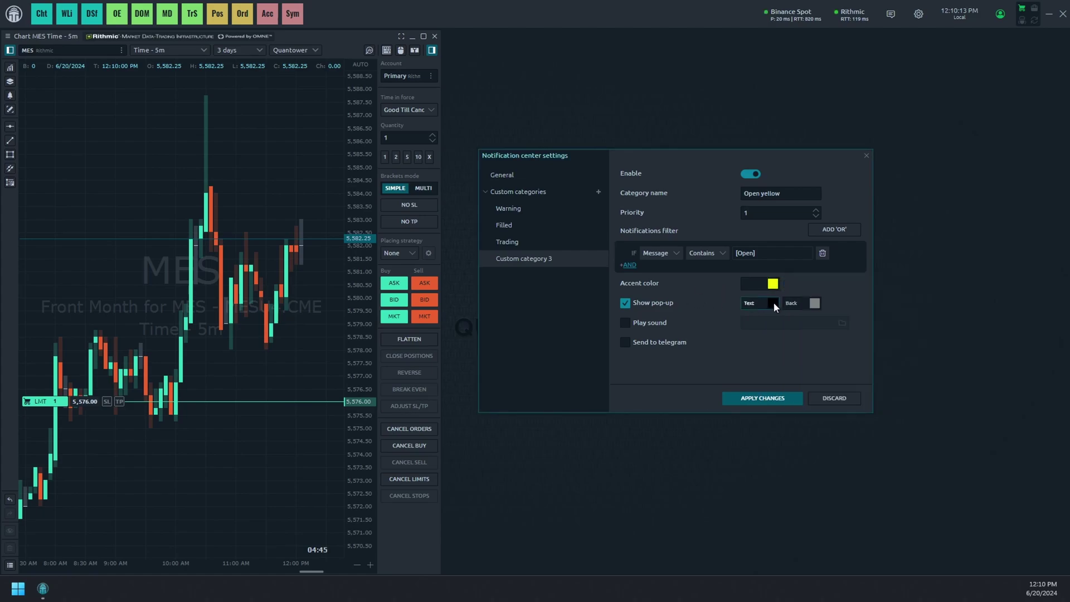
left_click(774, 302)
left_click(717, 303)
left_click(814, 304)
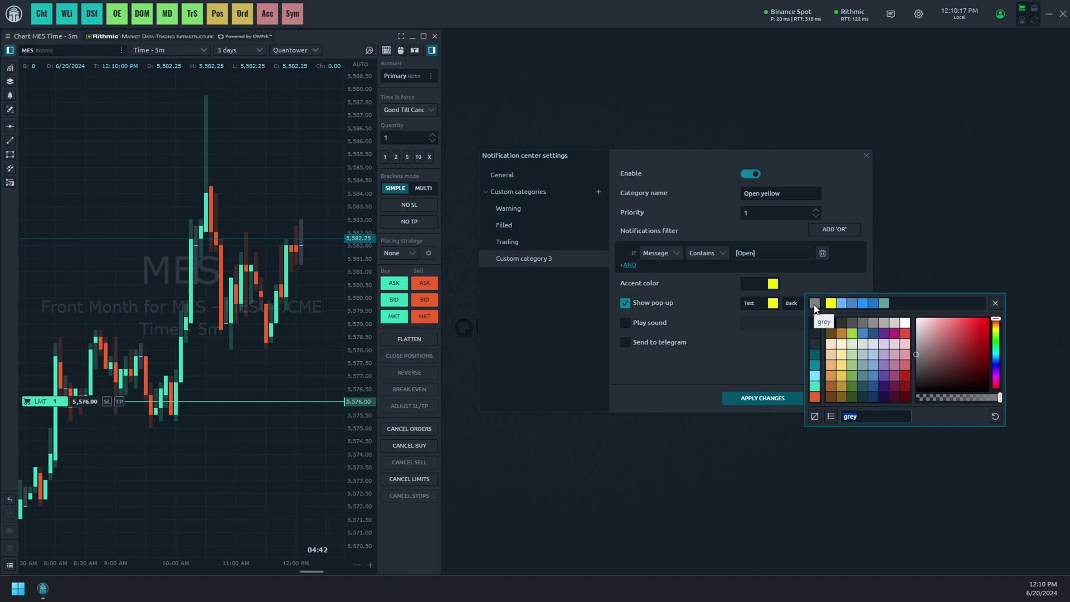
left_click(815, 333)
left_click(811, 283)
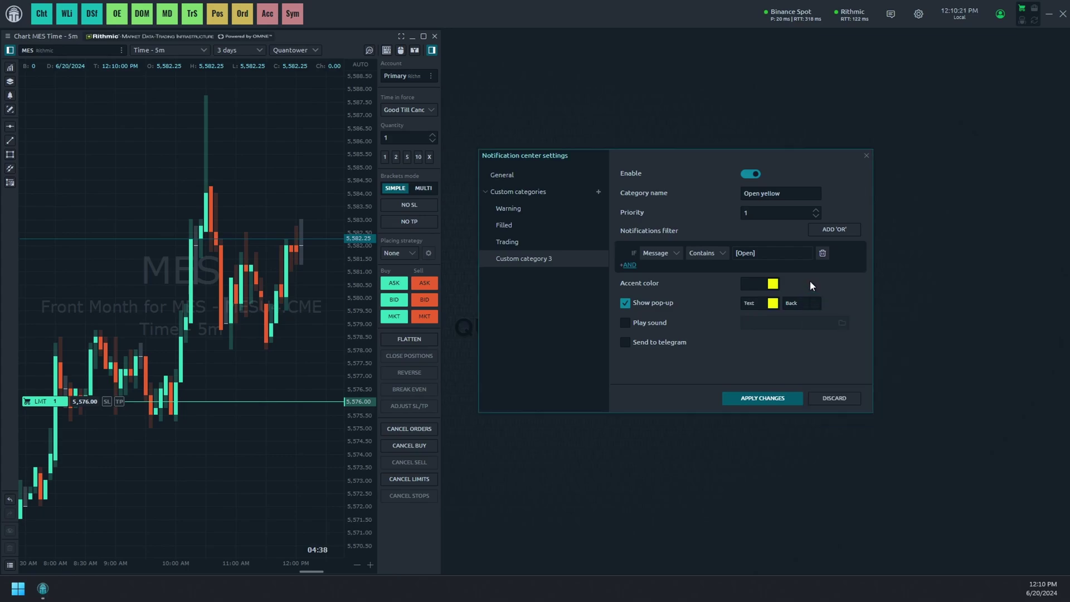
left_click(777, 399)
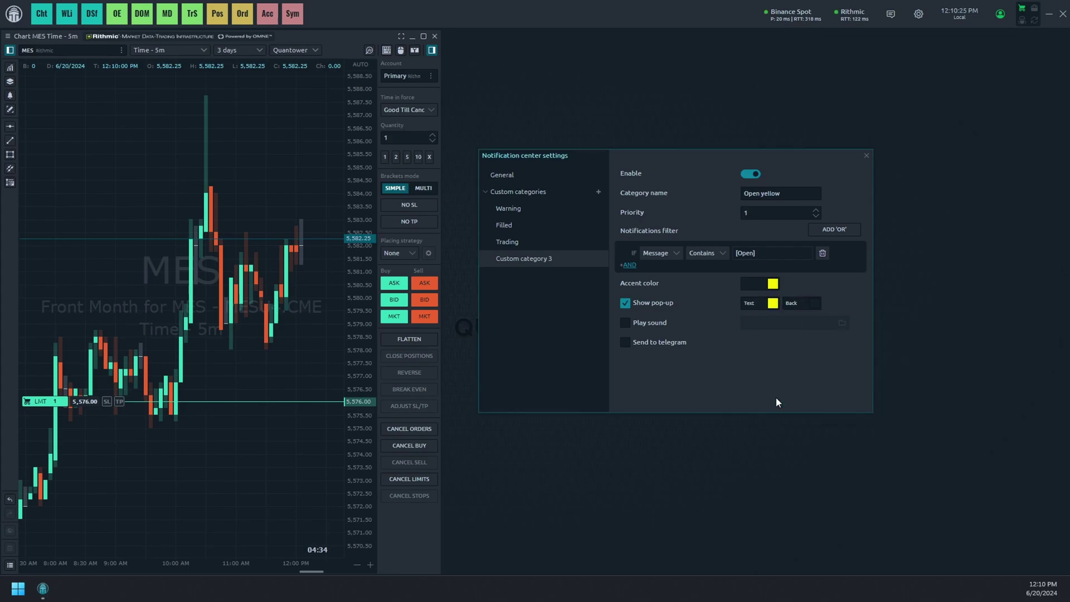
- Place an MES buy limit at 5,576.50 and check its [Open] notice is tagged Open yellow
left_click(866, 157)
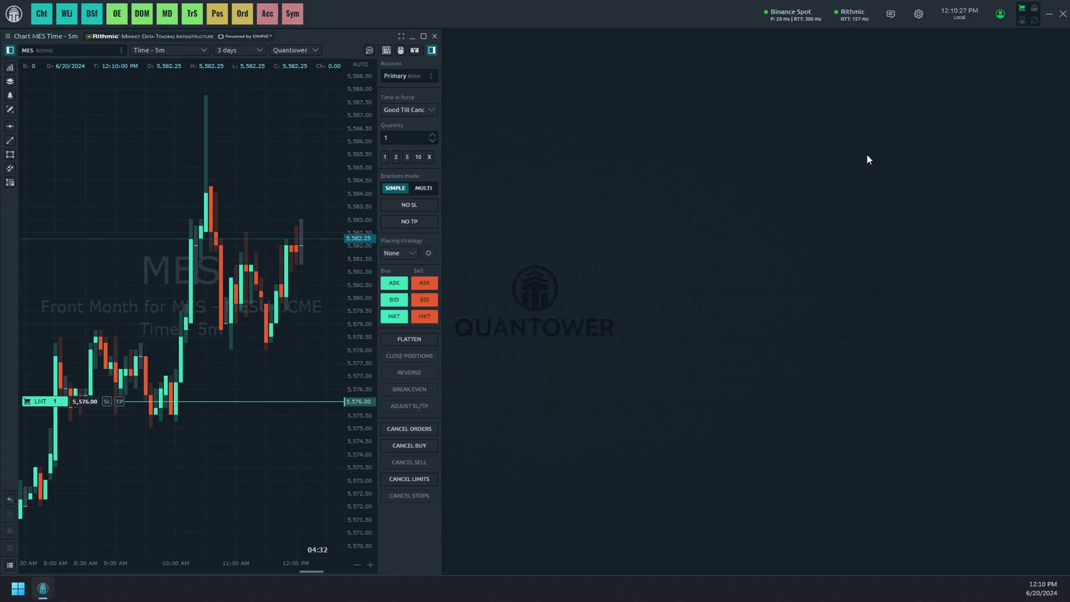
left_click(297, 387)
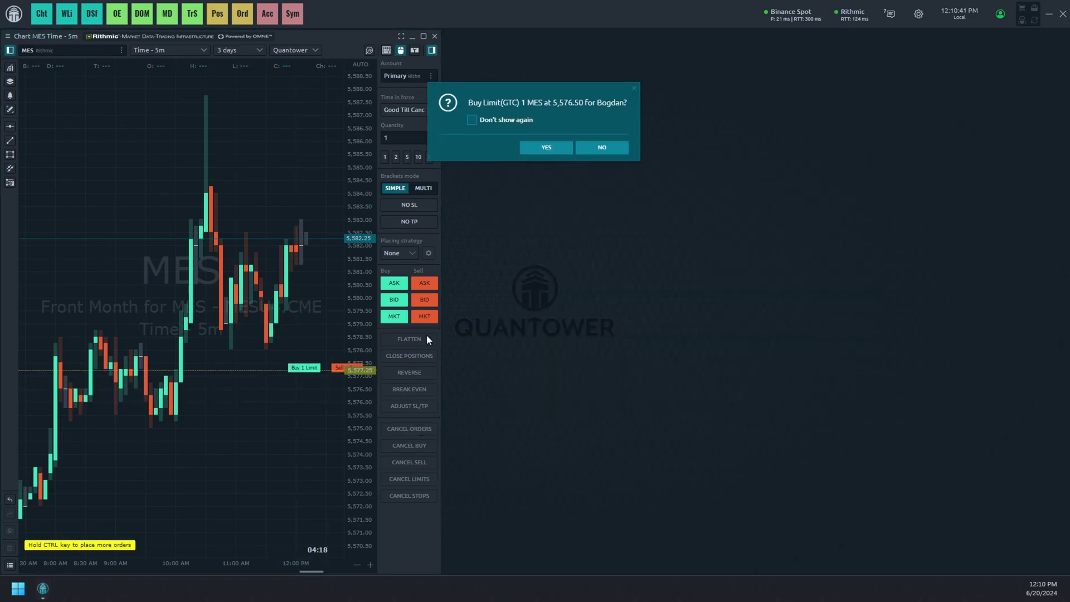
left_click(550, 146)
left_click(547, 180)
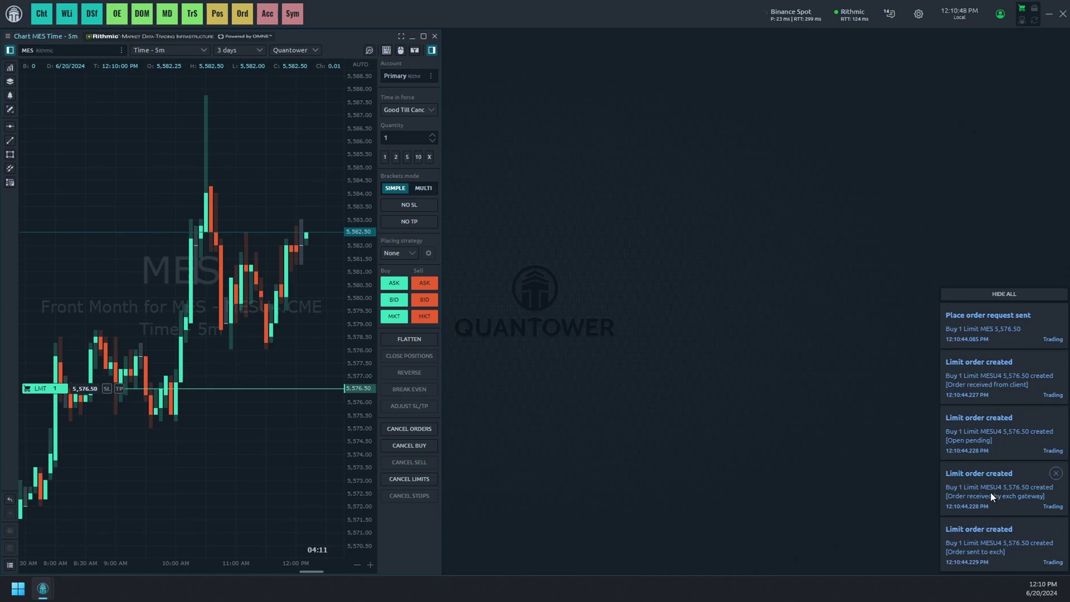
left_click(892, 16)
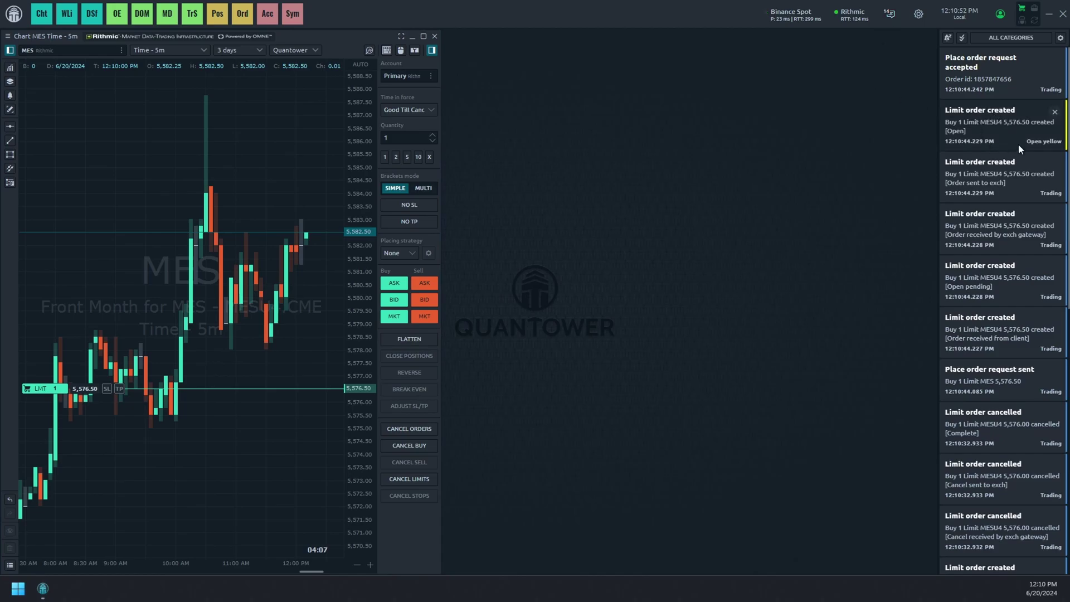
left_click(1061, 37)
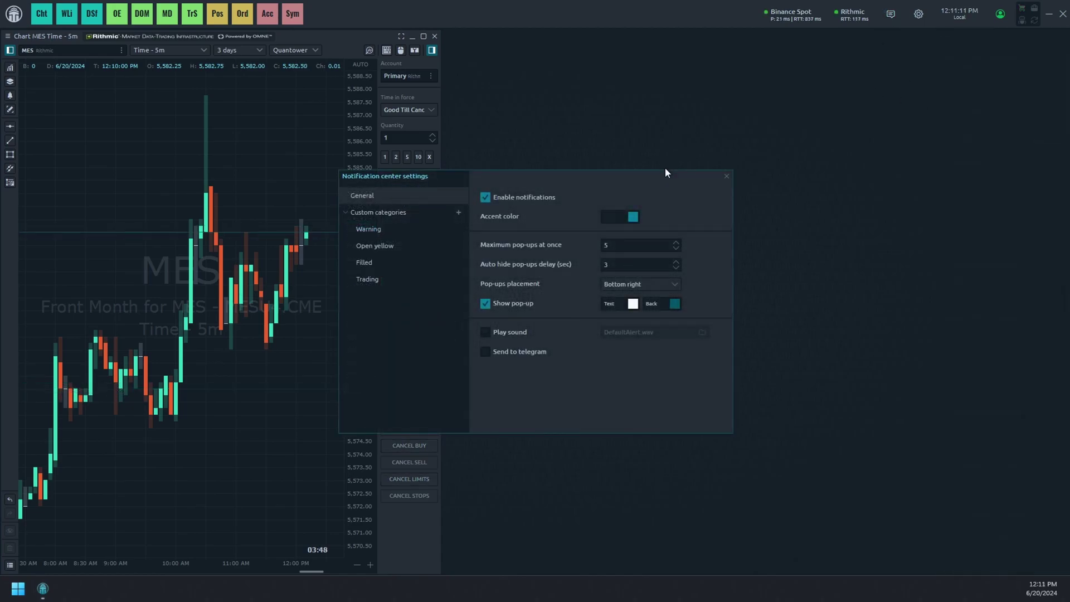
- Raise Maximum pop-ups at once above 5 and close the notification settings
left_click(746, 215)
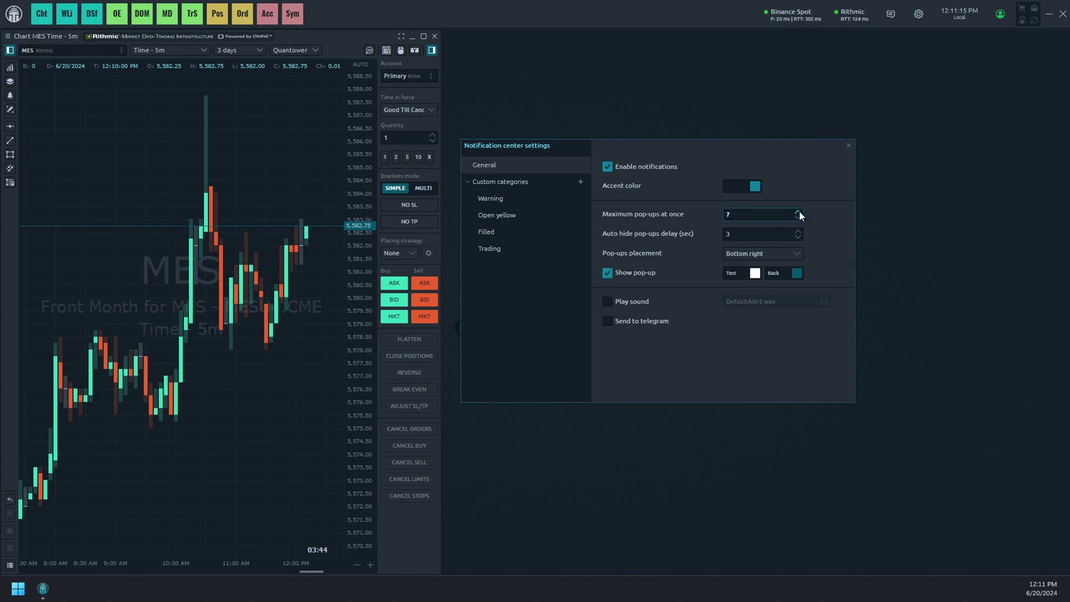
left_click(848, 146)
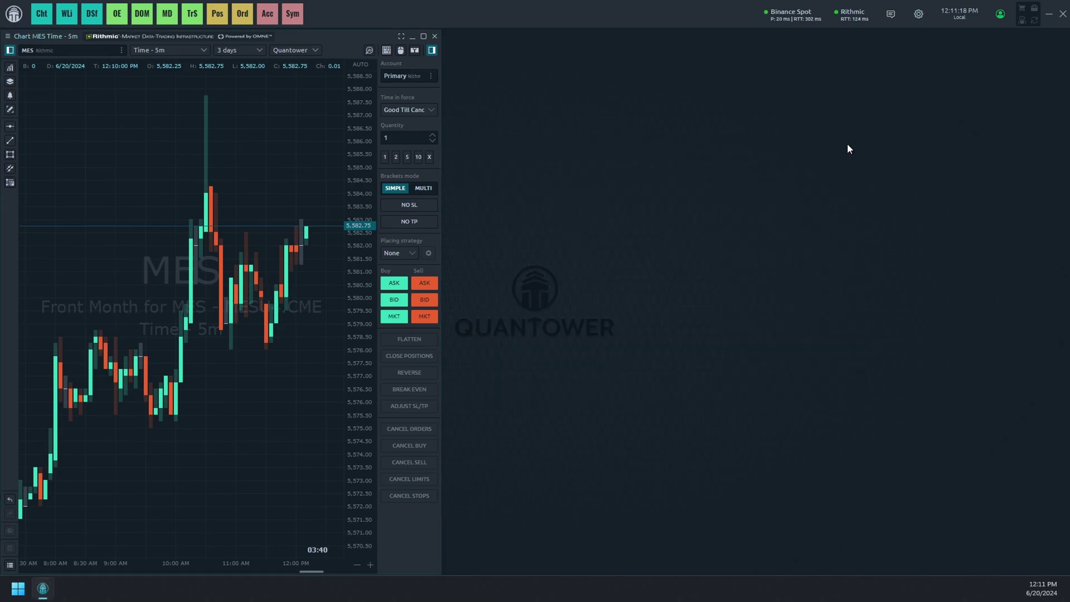
- Place a 1-lot MES buy limit at 5,575.00 from the chart, confirming both prompts
left_click(400, 50)
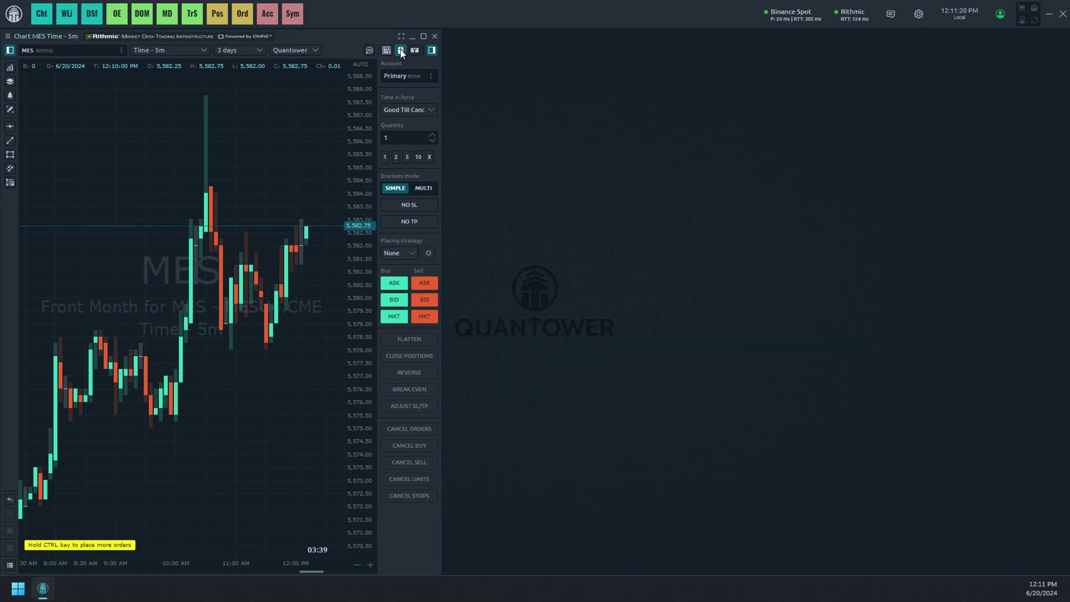
left_click(237, 429)
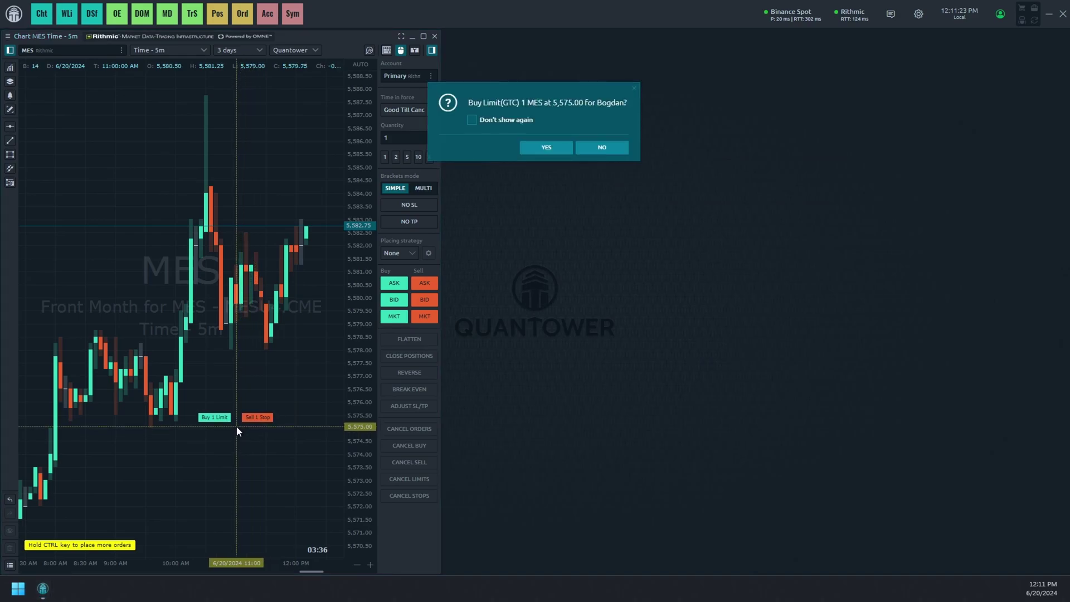
left_click(550, 146)
left_click(547, 176)
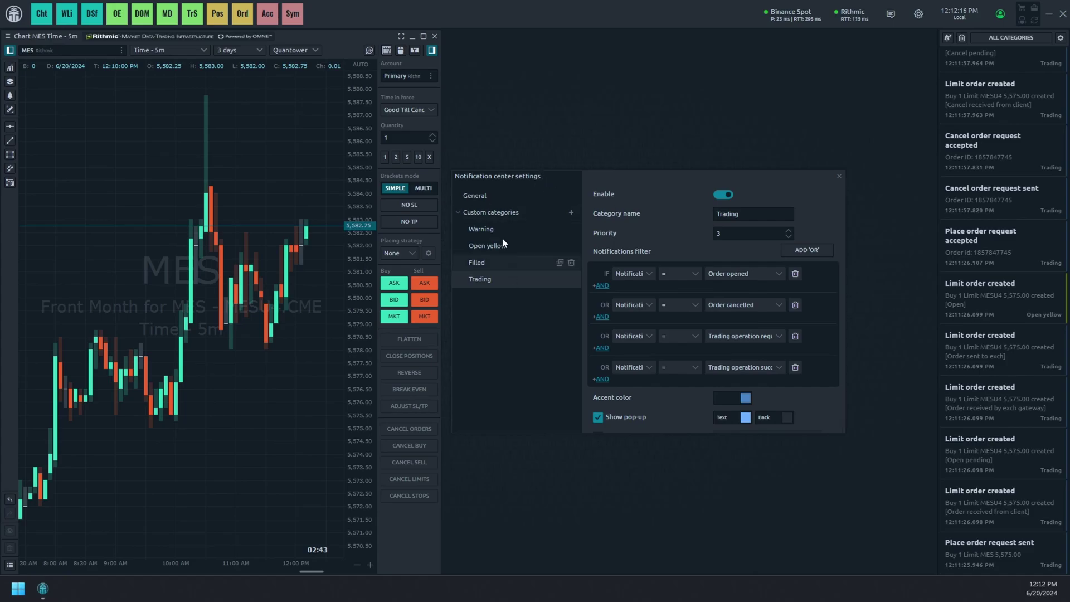
- Add a custom category 'Hide open pending' with the condition Message contains [Open pending
left_click(570, 212)
left_click(784, 215)
type("Hide open")
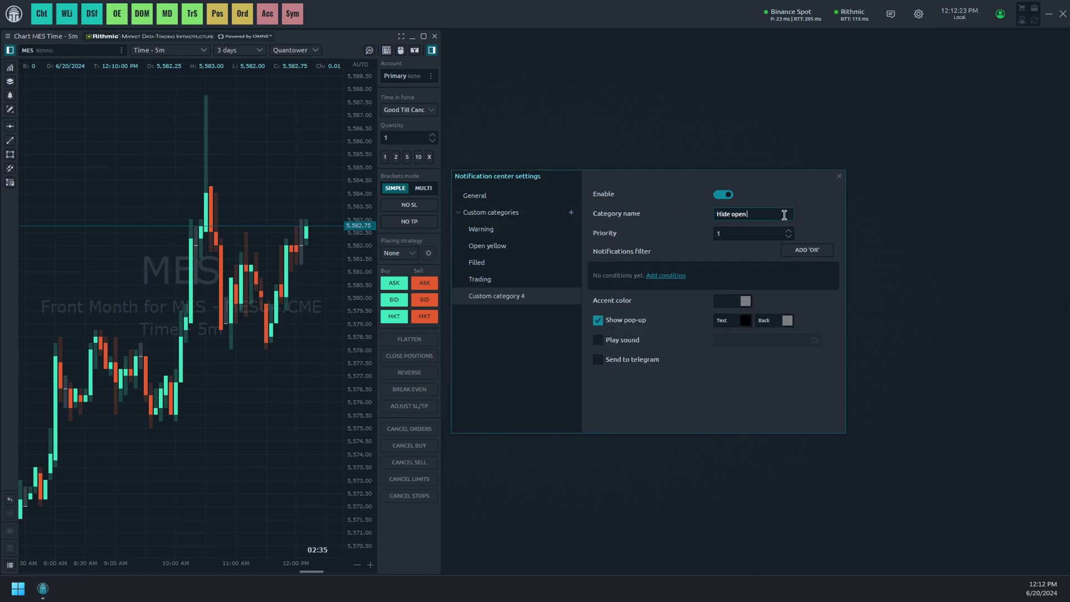
type(" pending")
left_click(665, 275)
left_click(646, 274)
left_click(638, 304)
left_click(729, 273)
type("[Open pending")
- Add an AND condition Connection name = Rithmic and turn off the category's pop-ups
left_click(601, 286)
left_click(628, 291)
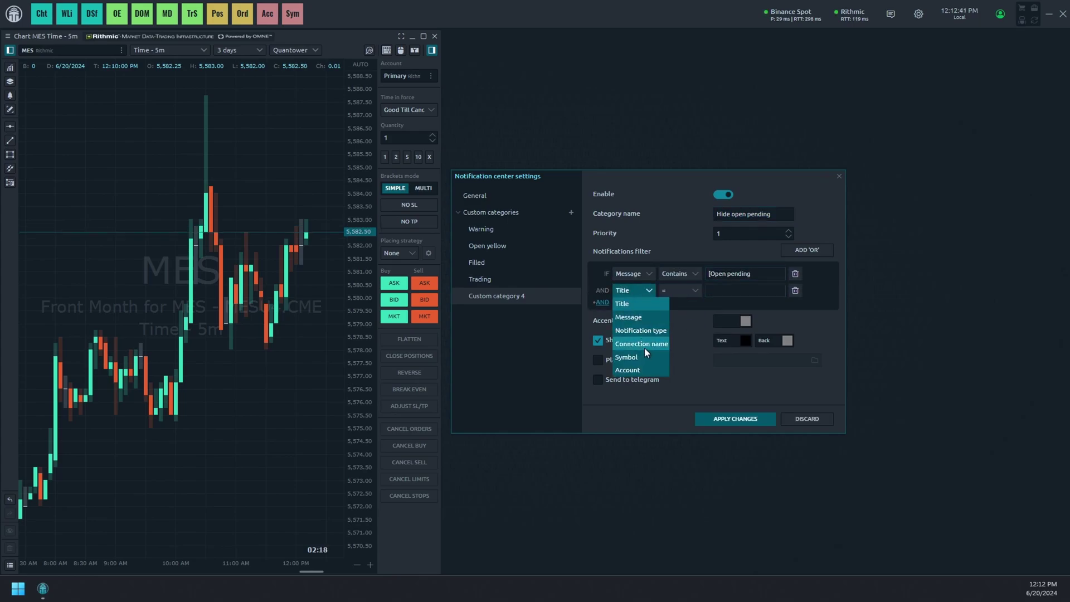
left_click(645, 346)
left_click(735, 290)
type("Rithmic")
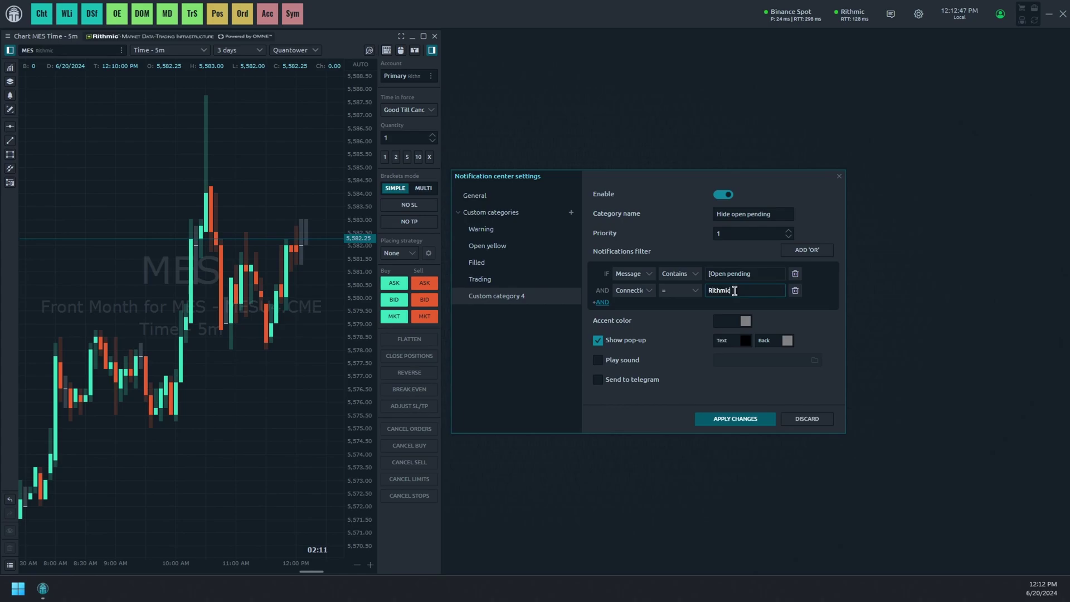
left_click(598, 341)
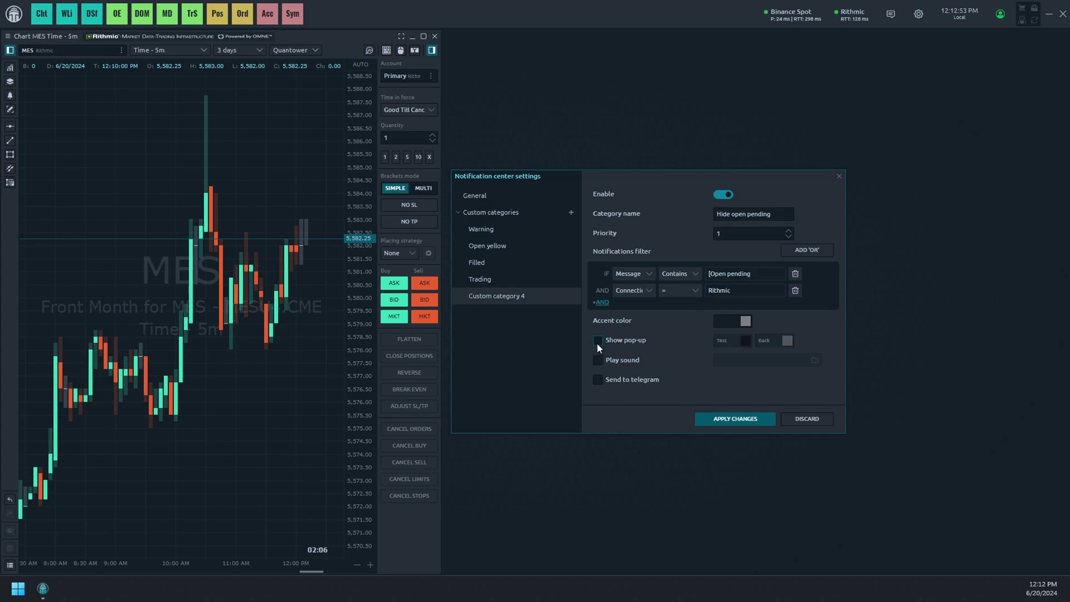
left_click(747, 322)
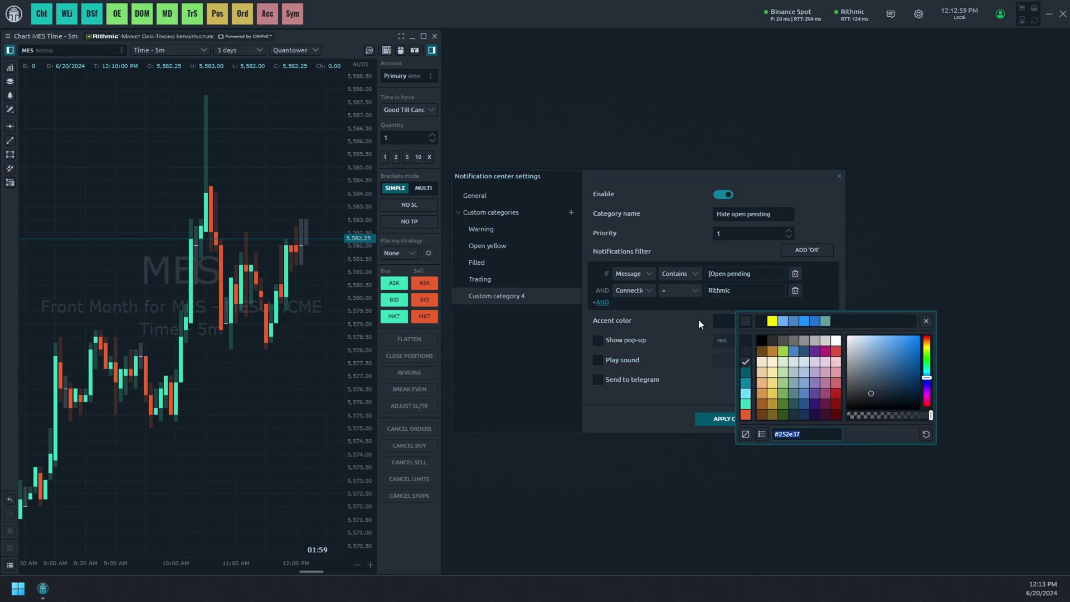
key("Escape")
- Place an MES buy limit at 5,574.50 from the chart
left_click(399, 50)
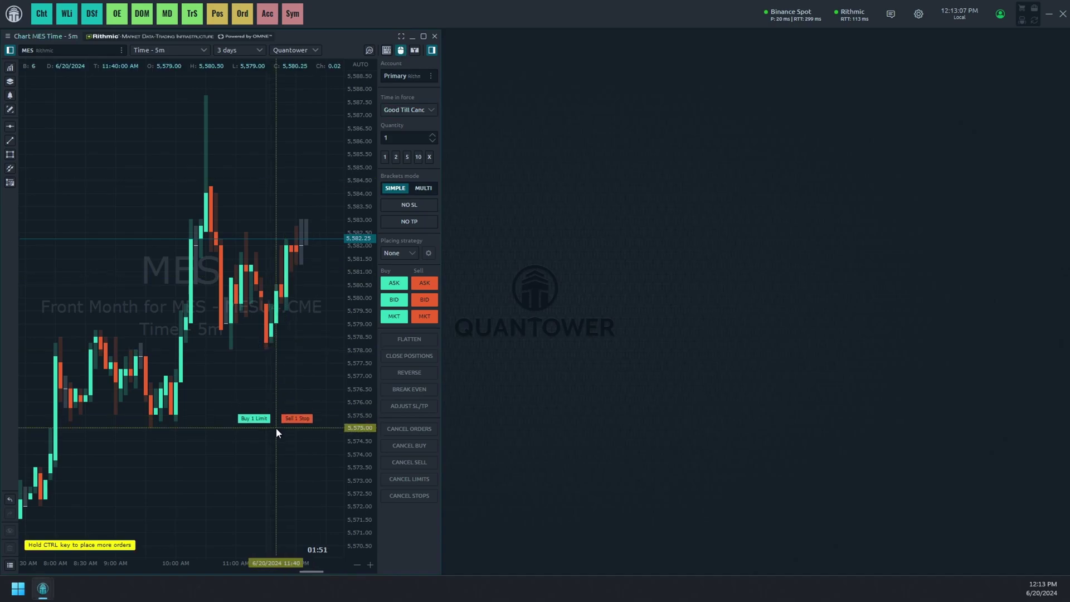
left_click(271, 443)
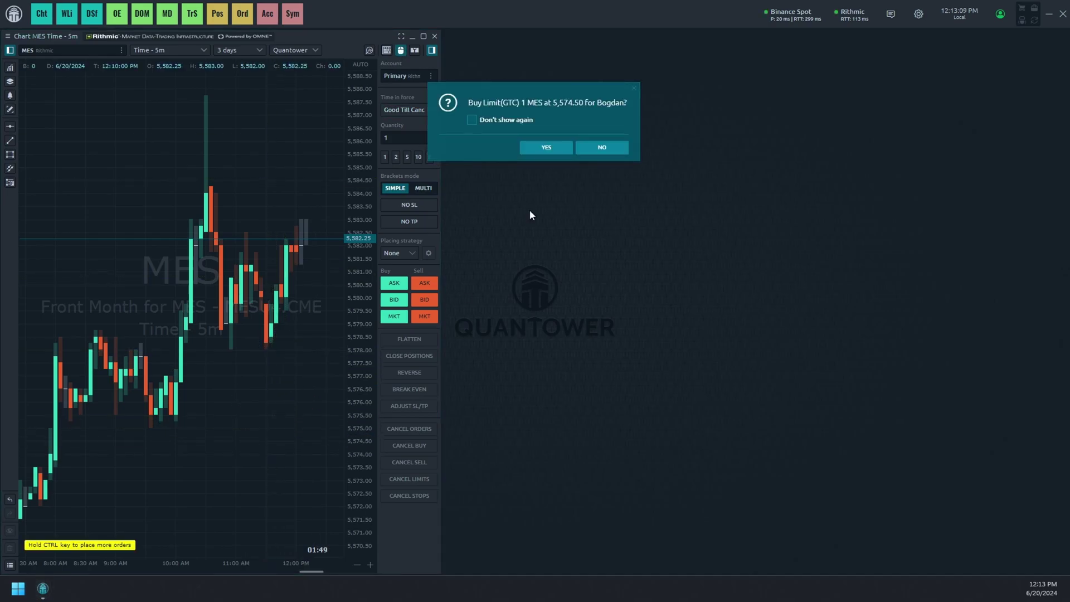
left_click(536, 178)
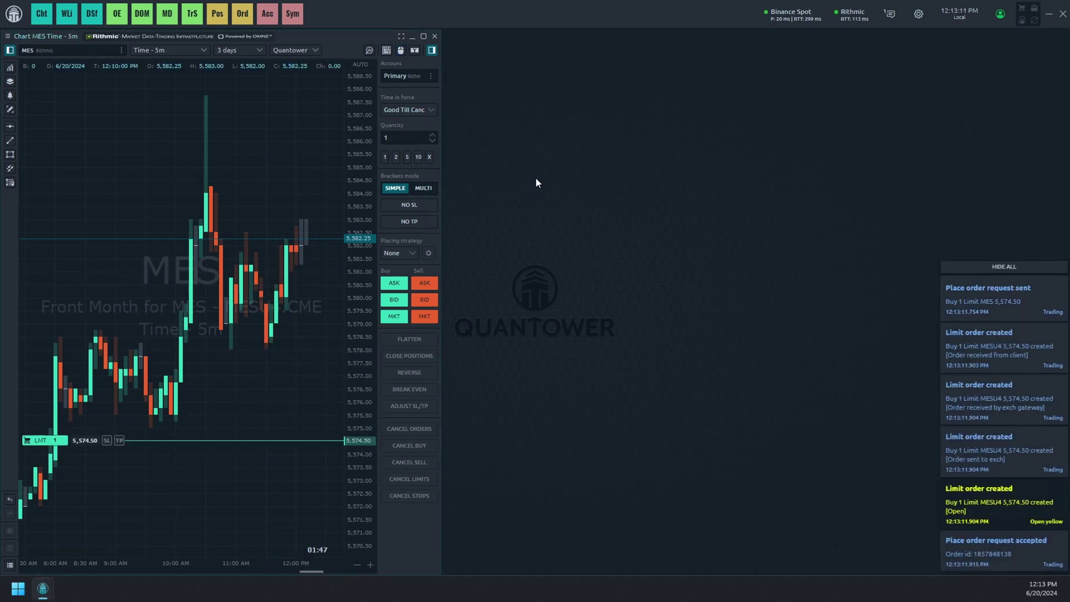